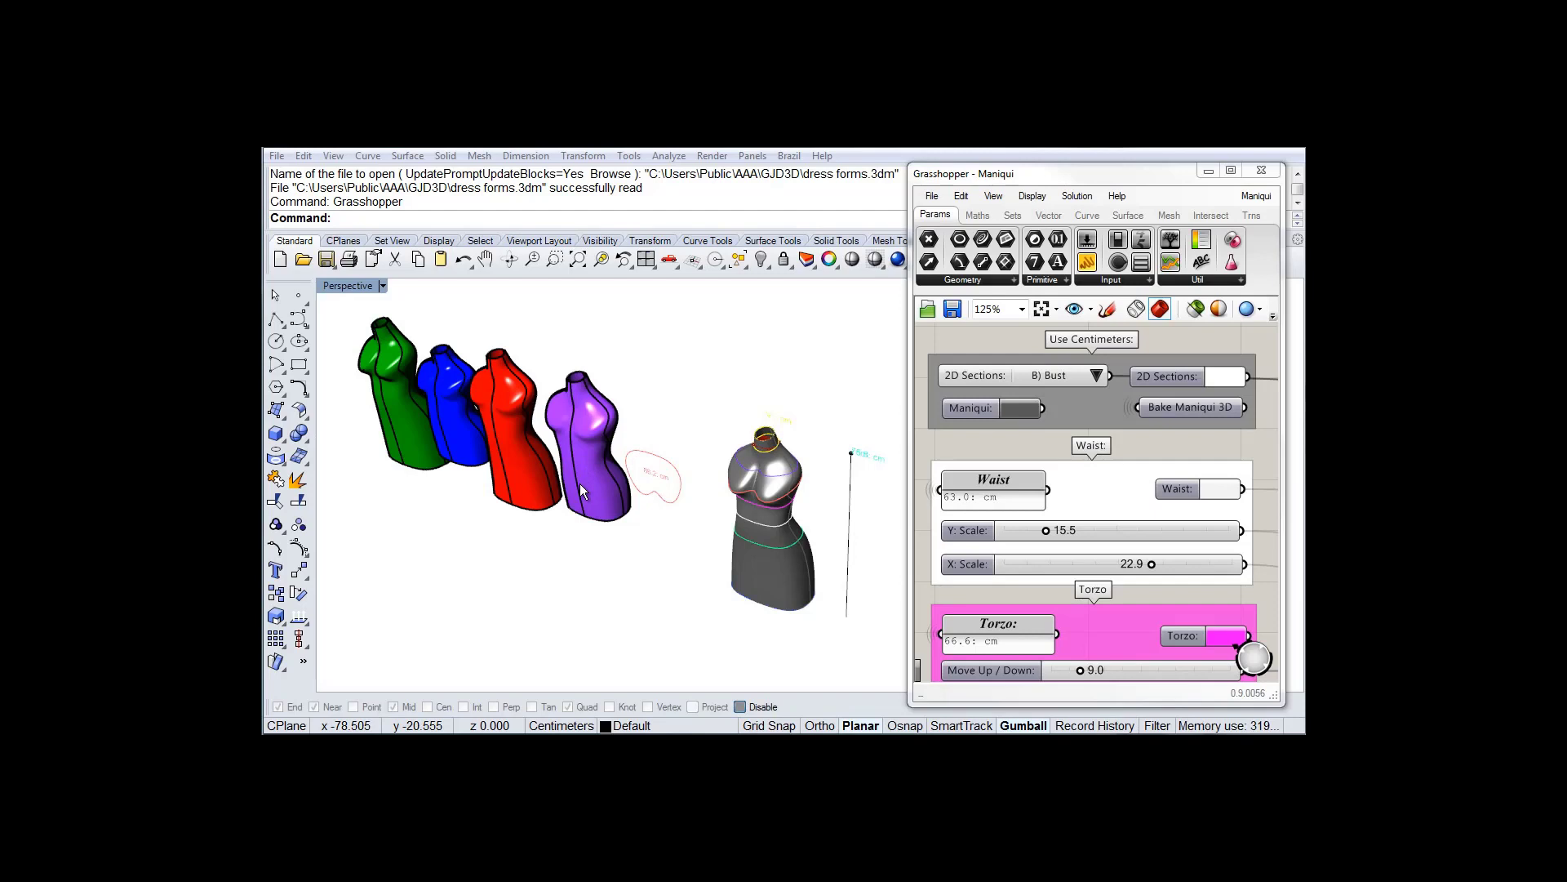
Examine the four coloured dress forms and the grey parametric mannequin with its section curves from several angles
{"action": "right_click_drag", "start_coordinate": [780, 557], "coordinate": [659, 497]}
{"action": "scroll", "coordinate": [611, 458], "scroll_direction": "up", "scroll_amount": 2}
{"action": "scroll", "coordinate": [727, 448], "scroll_direction": "up", "scroll_amount": 4}
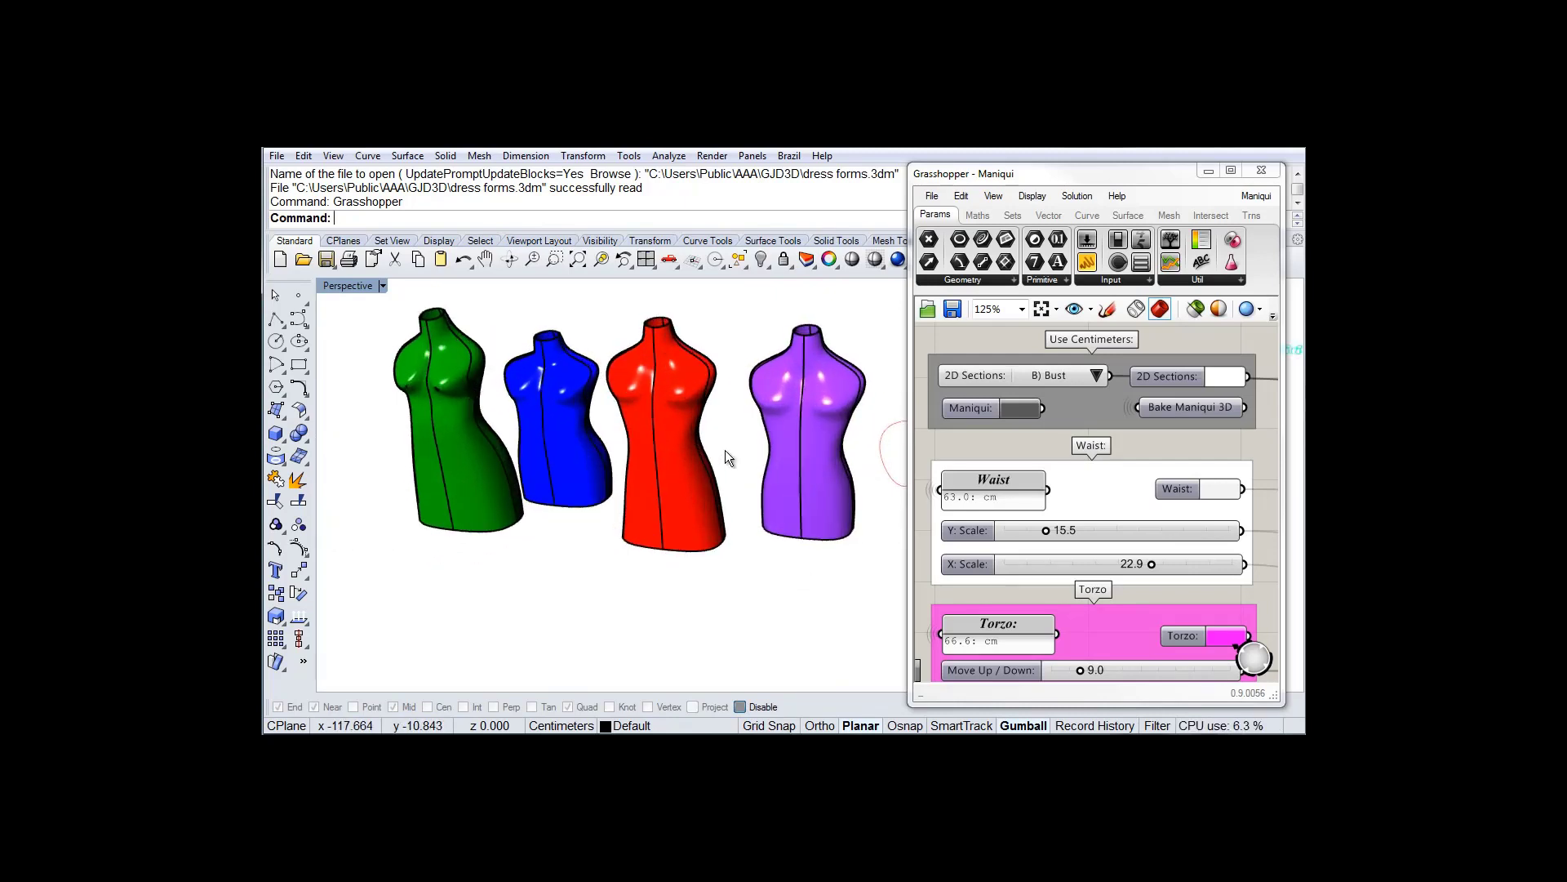
{"action": "scroll", "coordinate": [692, 496], "scroll_direction": "down", "scroll_amount": 5}
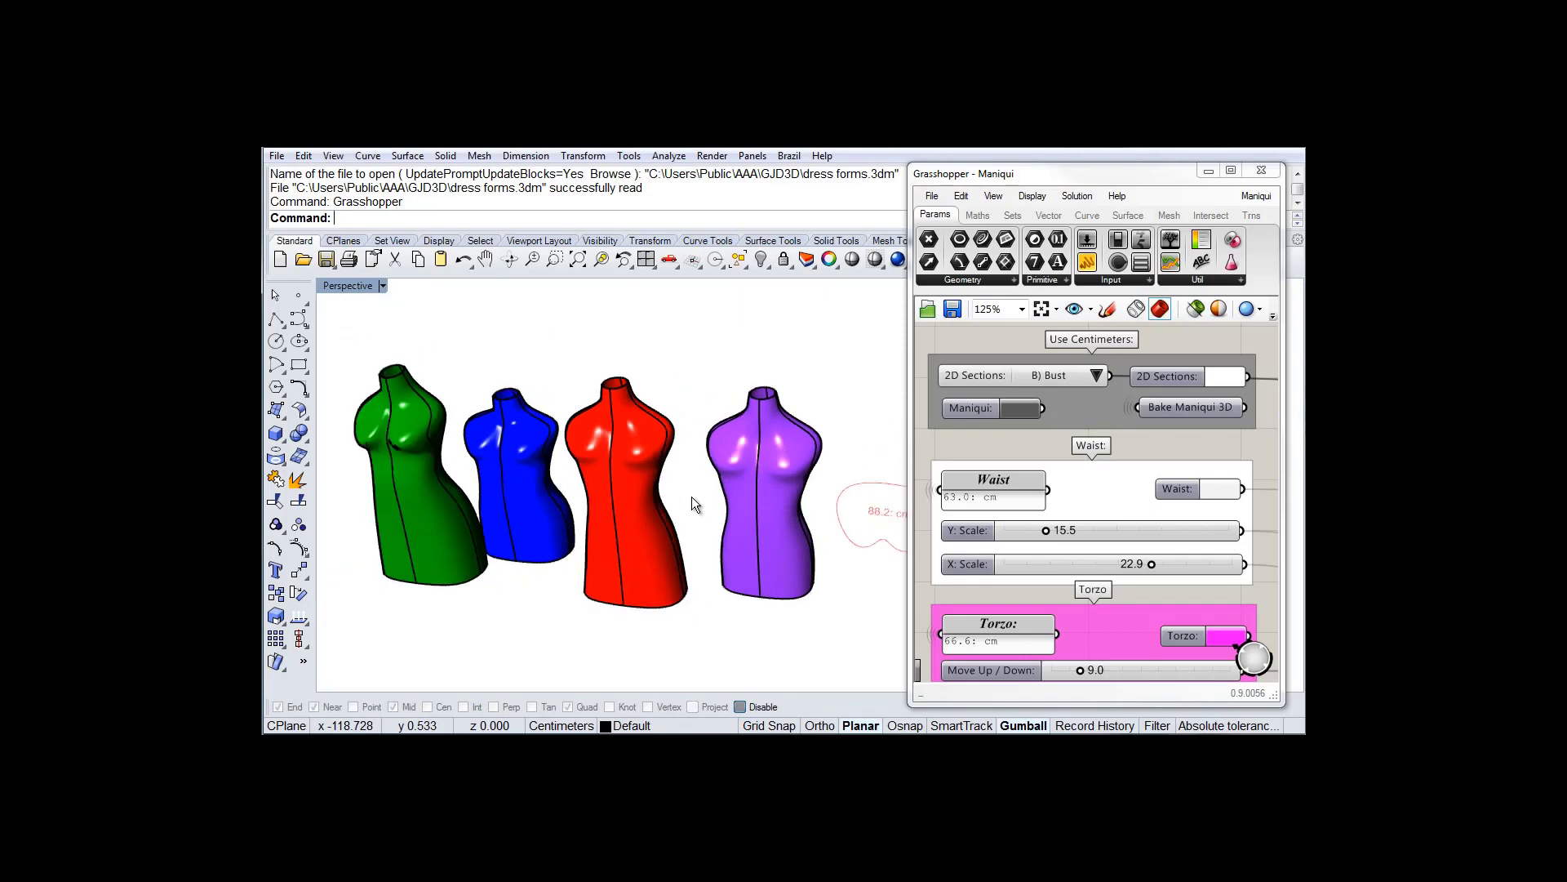
{"action": "right_click_drag", "start_coordinate": [786, 483], "coordinate": [614, 474], "text": "shift"}
{"action": "right_click_drag", "start_coordinate": [823, 501], "coordinate": [741, 483], "text": "shift"}
{"action": "scroll", "coordinate": [743, 488], "scroll_direction": "up", "scroll_amount": 5}
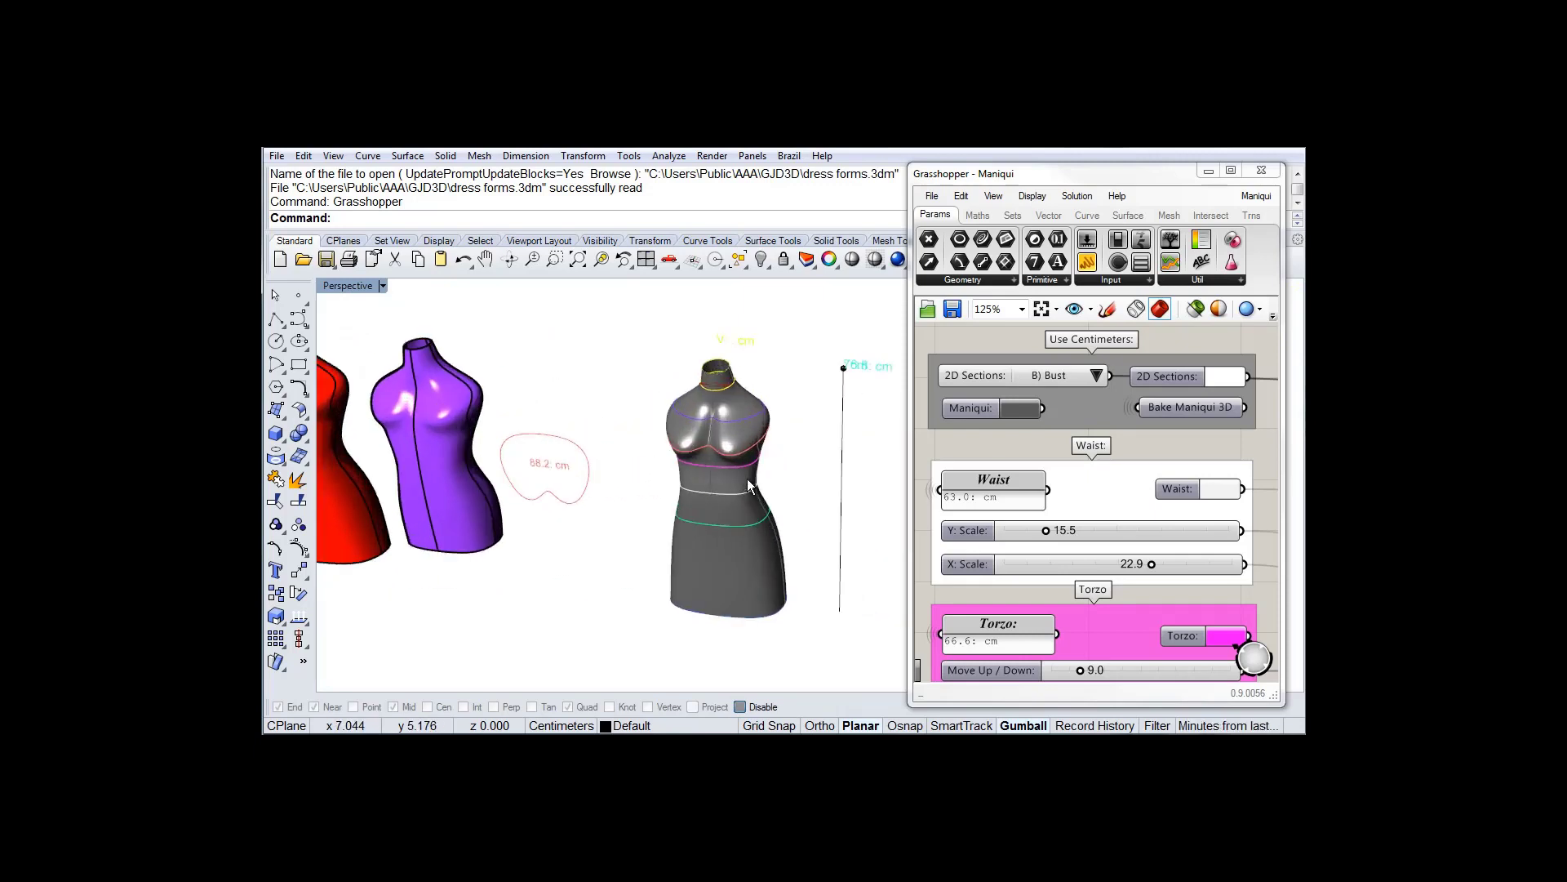
{"action": "scroll", "coordinate": [730, 489], "scroll_direction": "down", "scroll_amount": 4}
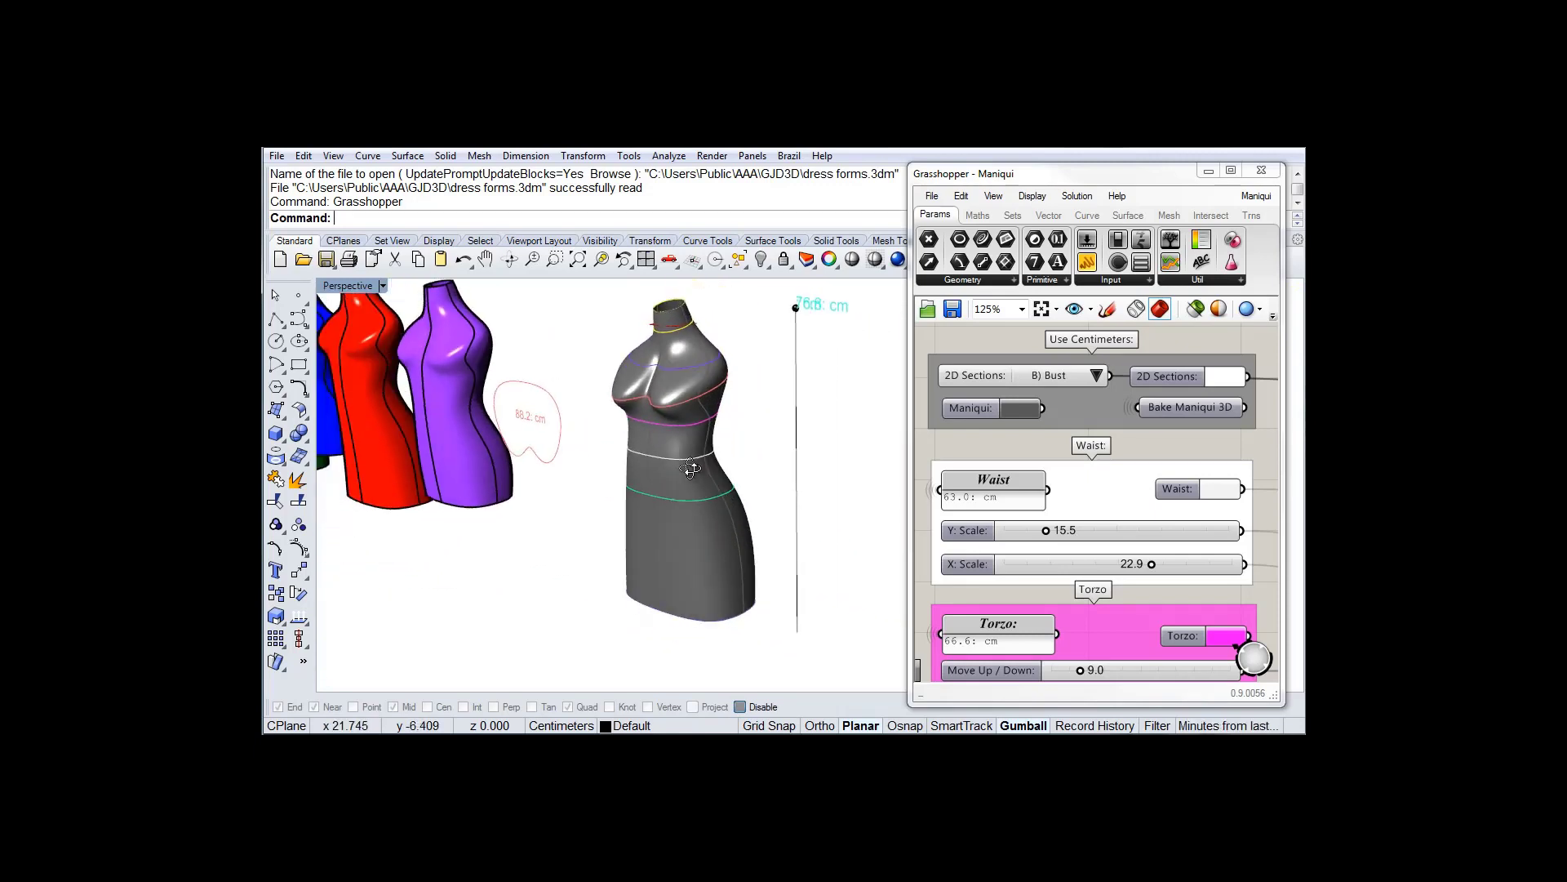
{"action": "scroll", "coordinate": [706, 483], "scroll_direction": "up", "scroll_amount": 4}
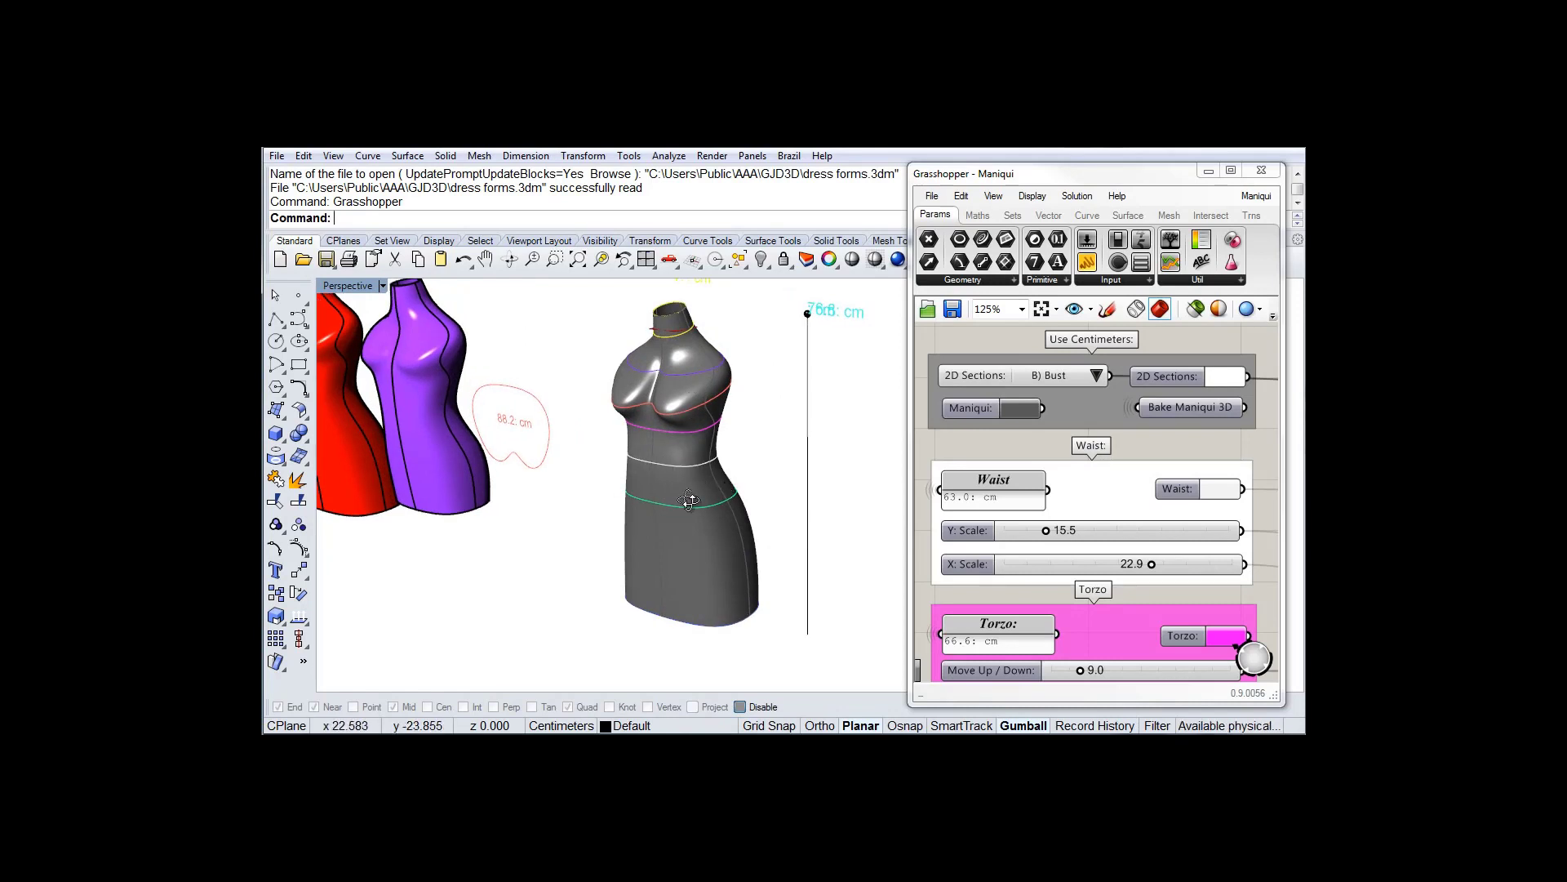
{"action": "right_click_drag", "start_coordinate": [706, 497], "coordinate": [683, 468]}
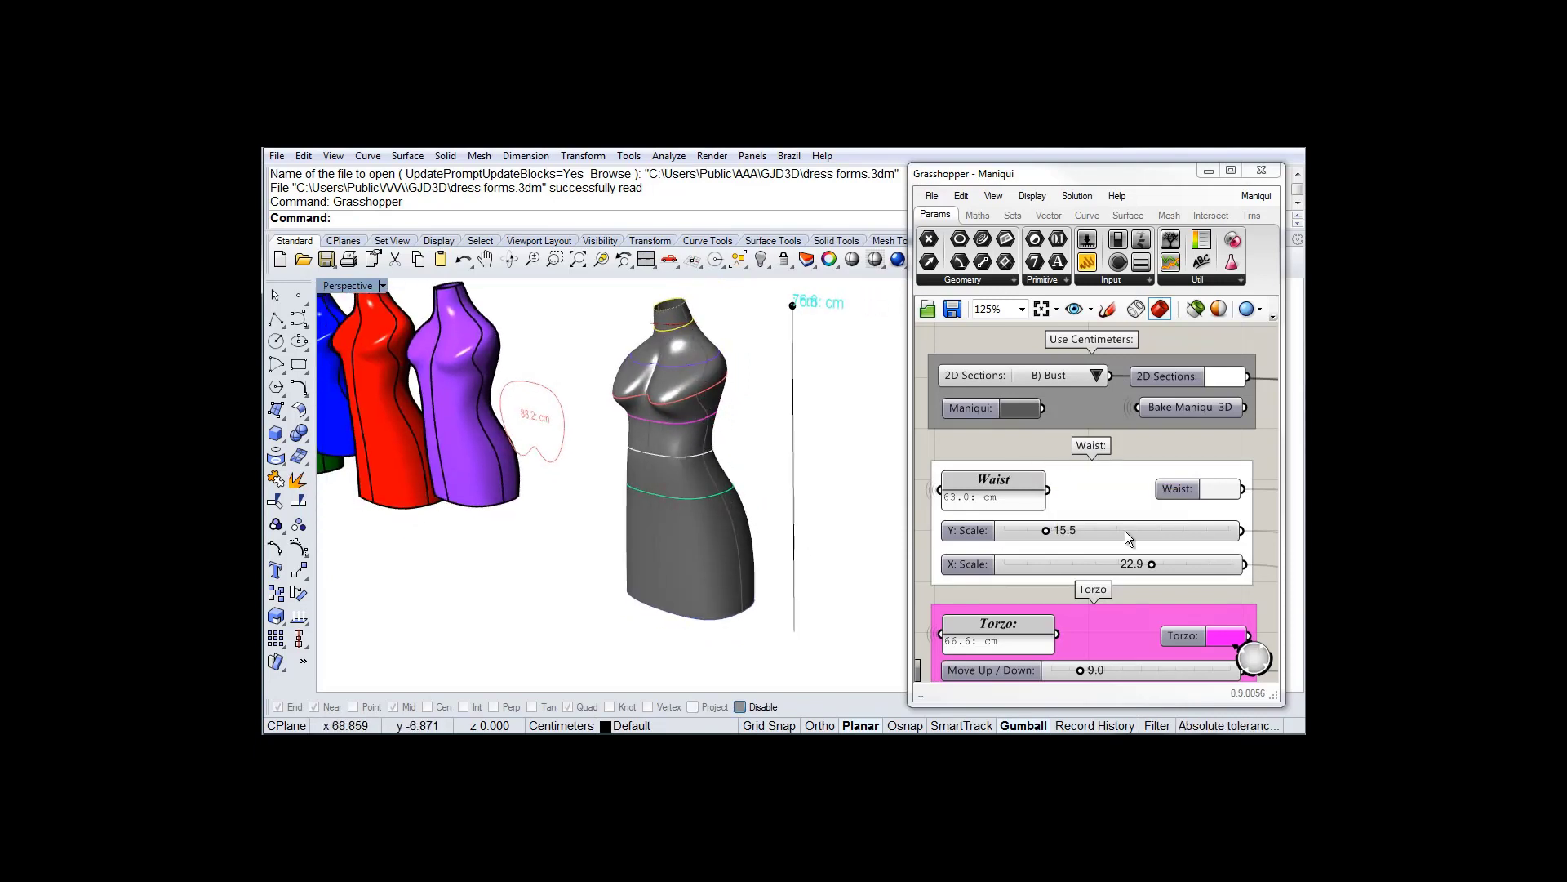
Review the slider groups in the Maniqui definition that control the mannequin's body sections
{"action": "right_click_drag", "start_coordinate": [1265, 542], "coordinate": [1257, 425]}
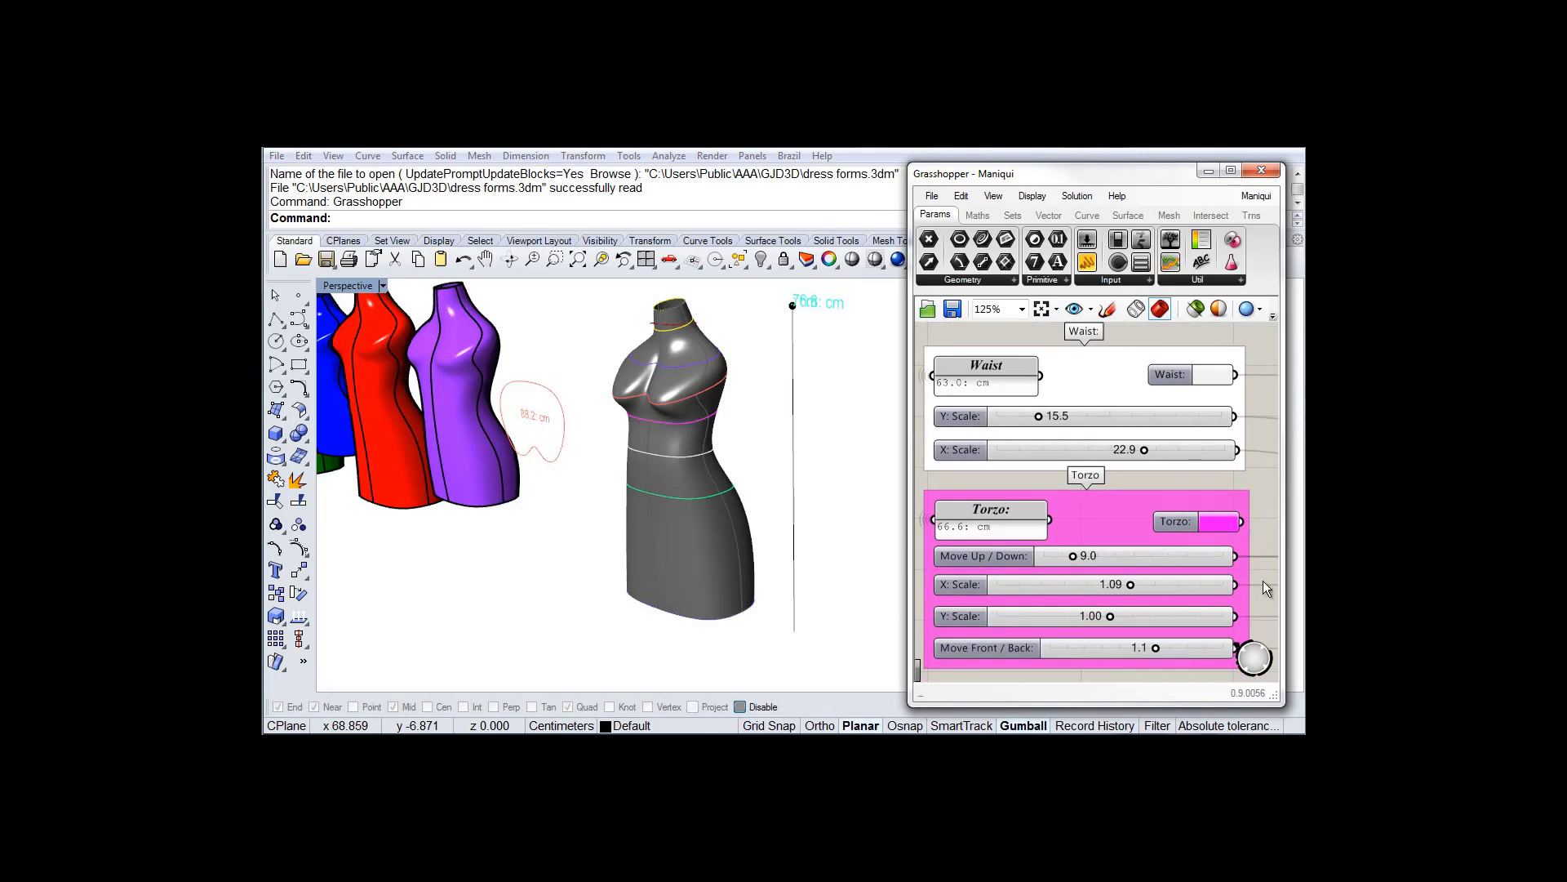
{"action": "mouse_move", "coordinate": [1262, 584]}
{"action": "right_mouse_down"}
{"action": "mouse_move", "coordinate": [1255, 462]}
{"action": "mouse_move", "coordinate": [1250, 548]}
{"action": "mouse_move", "coordinate": [1265, 379]}
{"action": "right_mouse_up"}
{"action": "right_click_drag", "start_coordinate": [1257, 521], "coordinate": [1256, 304]}
{"action": "mouse_move", "coordinate": [1257, 483]}
{"action": "right_mouse_down"}
{"action": "mouse_move", "coordinate": [1256, 397]}
{"action": "mouse_move", "coordinate": [1257, 499]}
{"action": "right_mouse_up"}
{"action": "mouse_move", "coordinate": [1266, 395]}
{"action": "right_mouse_down"}
{"action": "mouse_move", "coordinate": [1266, 564]}
{"action": "mouse_move", "coordinate": [1261, 522]}
{"action": "mouse_move", "coordinate": [1261, 549]}
{"action": "mouse_move", "coordinate": [1255, 534]}
{"action": "right_mouse_up"}
{"action": "right_click_drag", "start_coordinate": [1246, 459], "coordinate": [1260, 442]}
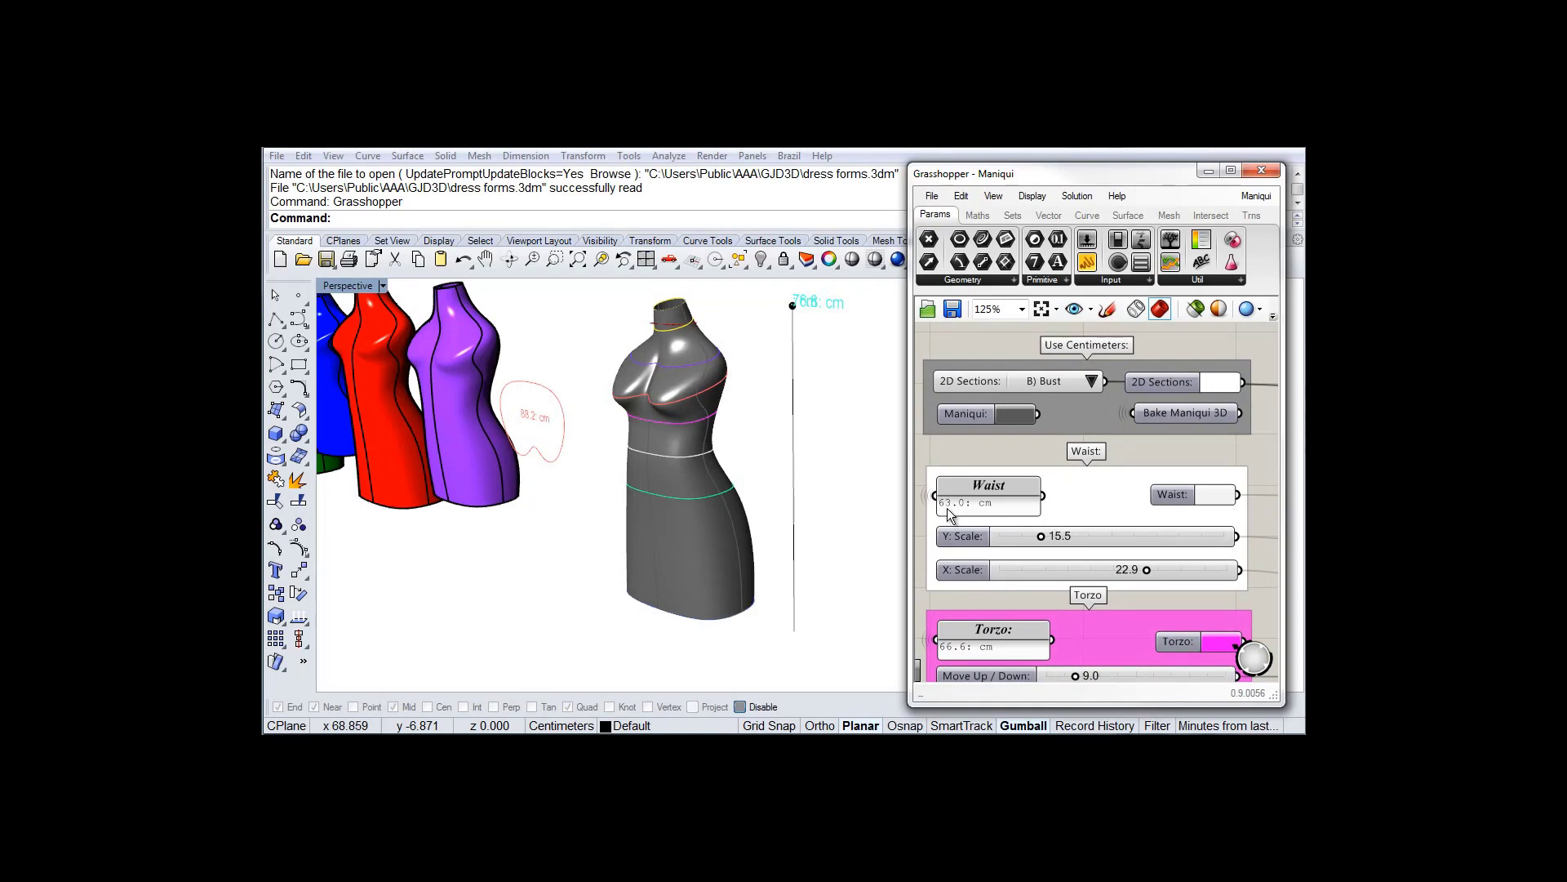
Set the mannequin's Waist sliders to Y Scale 16.0 and X Scale 20.8
{"action": "right_click_drag", "start_coordinate": [1255, 512], "coordinate": [1252, 463]}
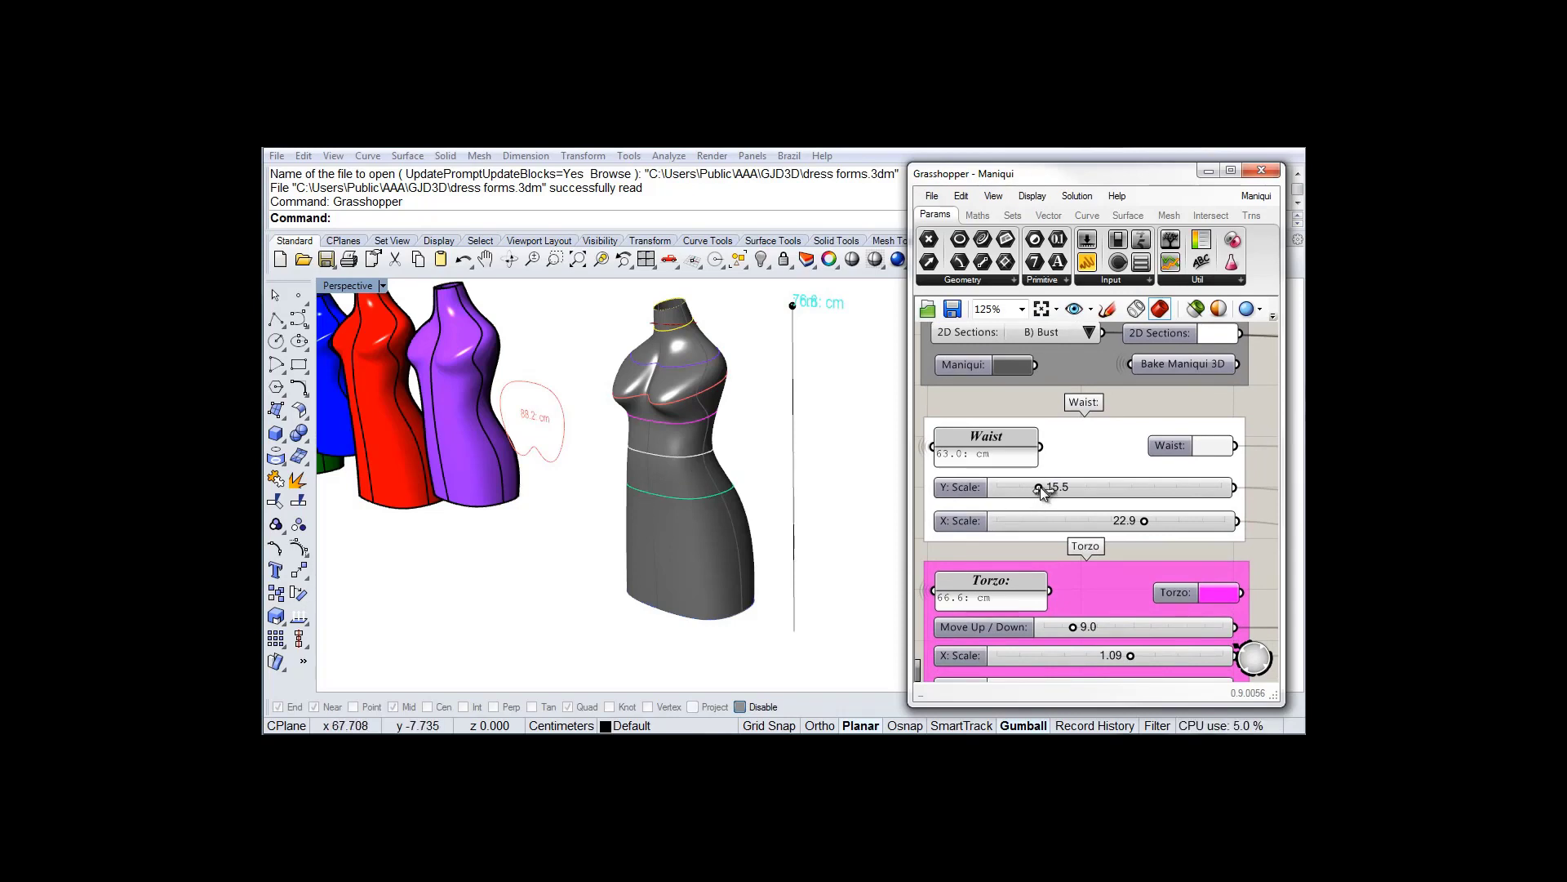
{"action": "mouse_move", "coordinate": [1040, 487]}
{"action": "left_mouse_down"}
{"action": "mouse_move", "coordinate": [1094, 489]}
{"action": "mouse_move", "coordinate": [1051, 498]}
{"action": "left_mouse_up"}
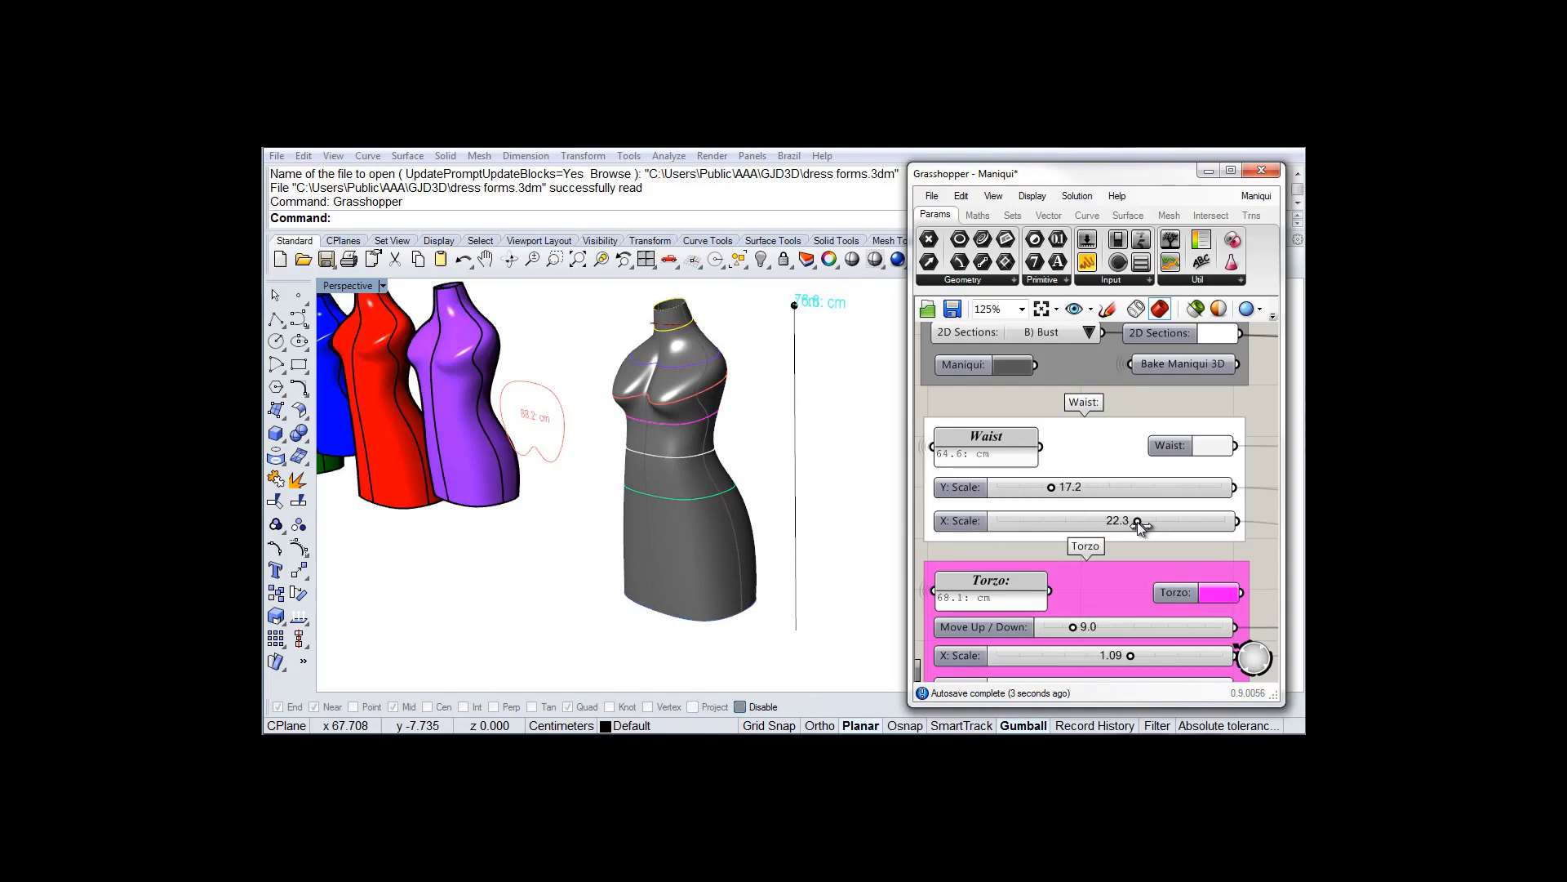
{"action": "left_click_drag", "start_coordinate": [1138, 522], "coordinate": [1115, 525]}
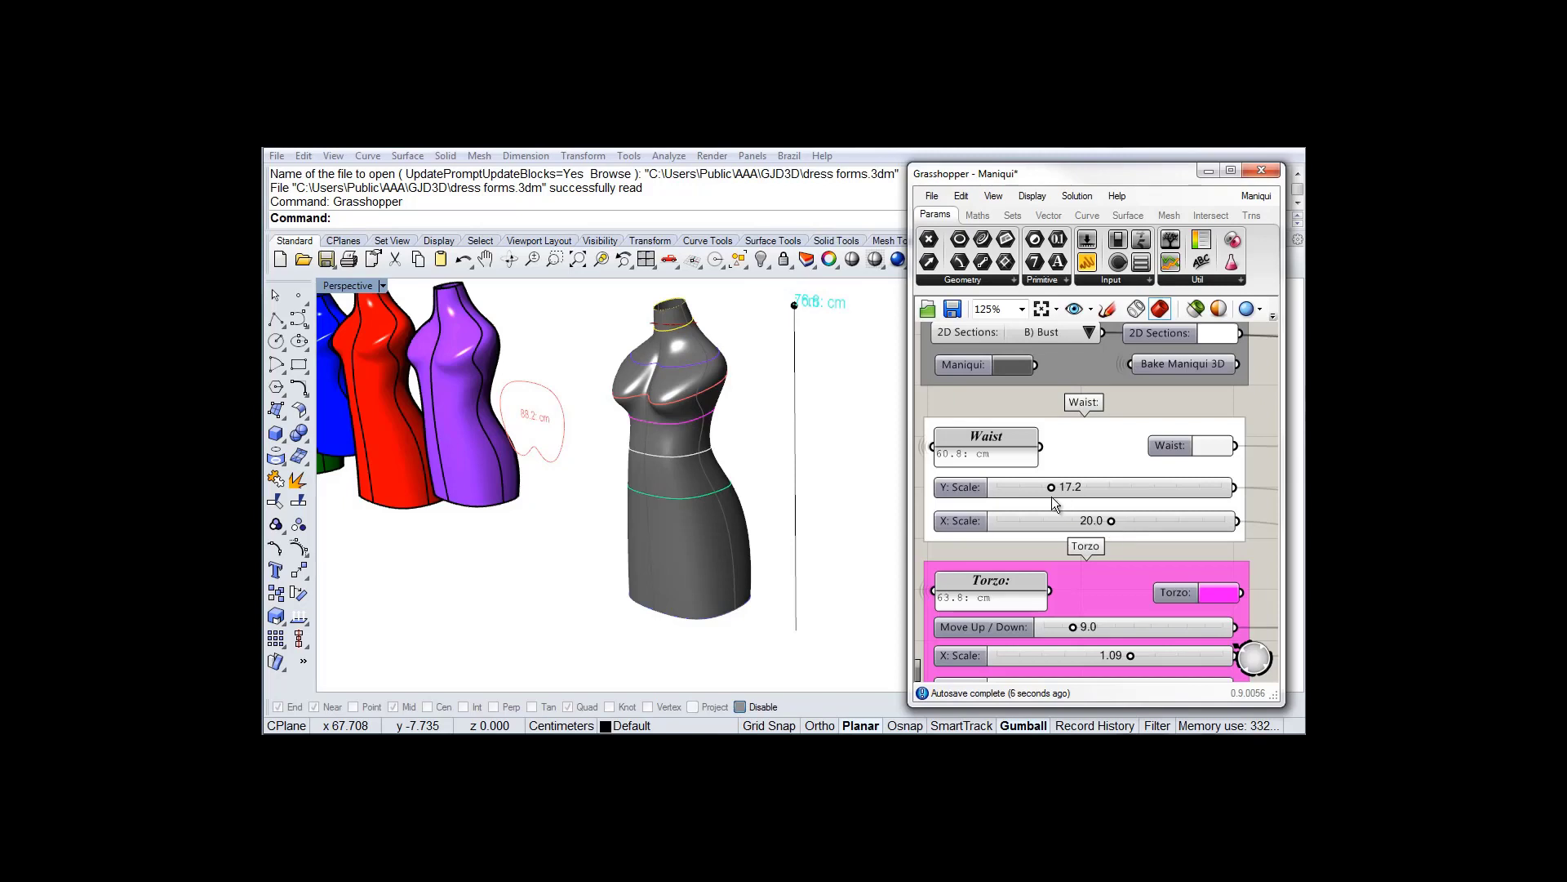
{"action": "left_click_drag", "start_coordinate": [1051, 488], "coordinate": [1115, 521]}
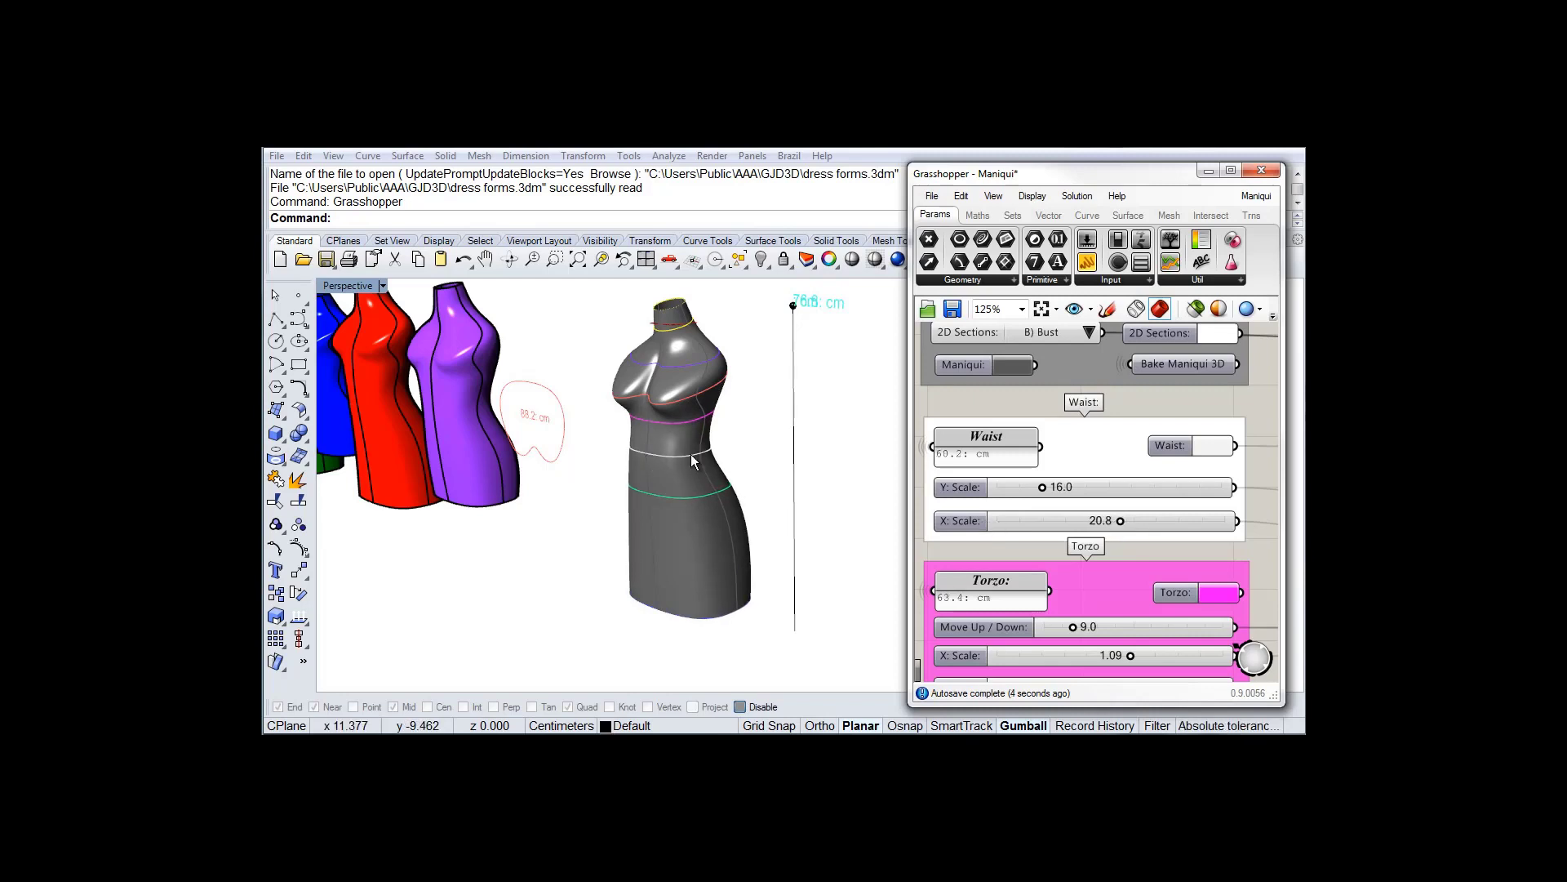
{"action": "mouse_move", "coordinate": [836, 457]}
{"action": "right_mouse_down"}
{"action": "mouse_move", "coordinate": [777, 482]}
{"action": "mouse_move", "coordinate": [846, 454]}
{"action": "right_mouse_up"}
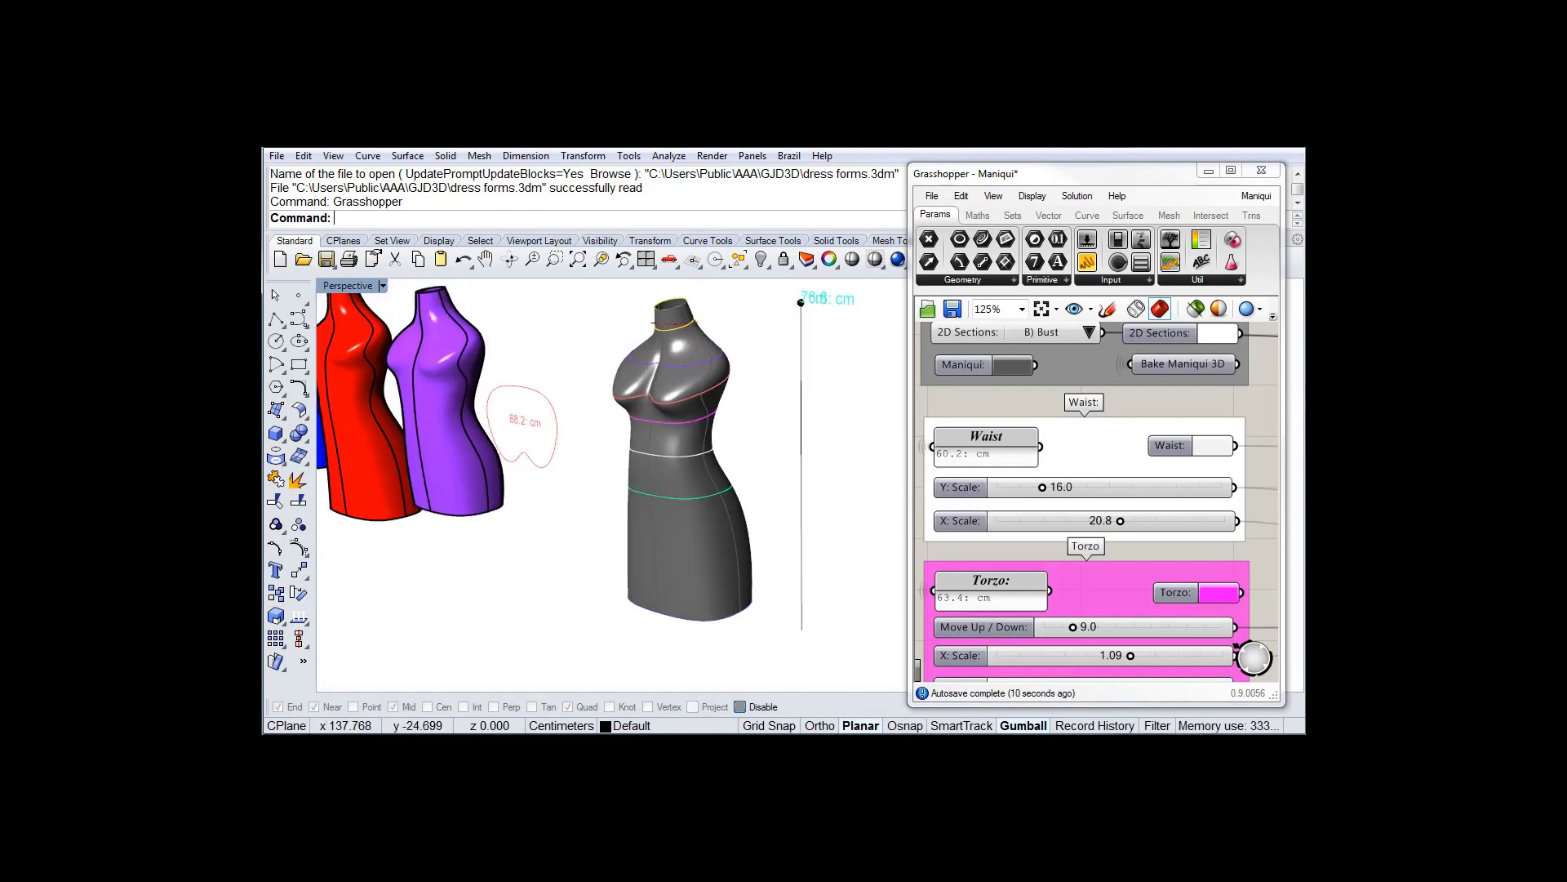
Set the Torzo Move Up / Down to 12.0, and the Hip to Down Z 13.0, Scale X 1.31 and Scale Y 1.38
{"action": "right_click_drag", "start_coordinate": [1266, 598], "coordinate": [1263, 459]}
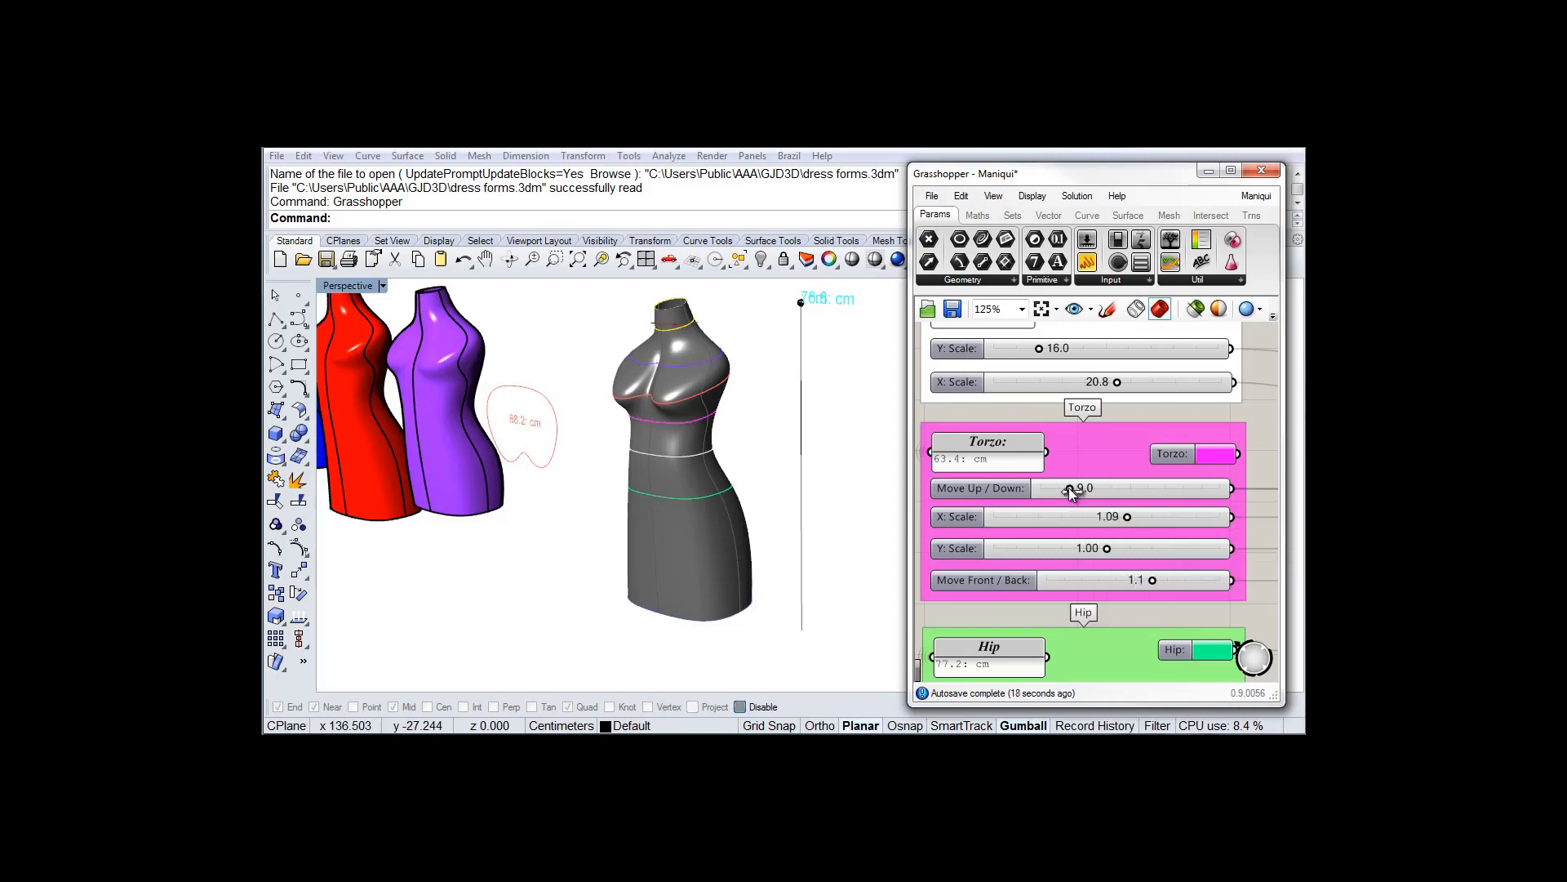
{"action": "left_click_drag", "start_coordinate": [1074, 487], "coordinate": [1092, 483]}
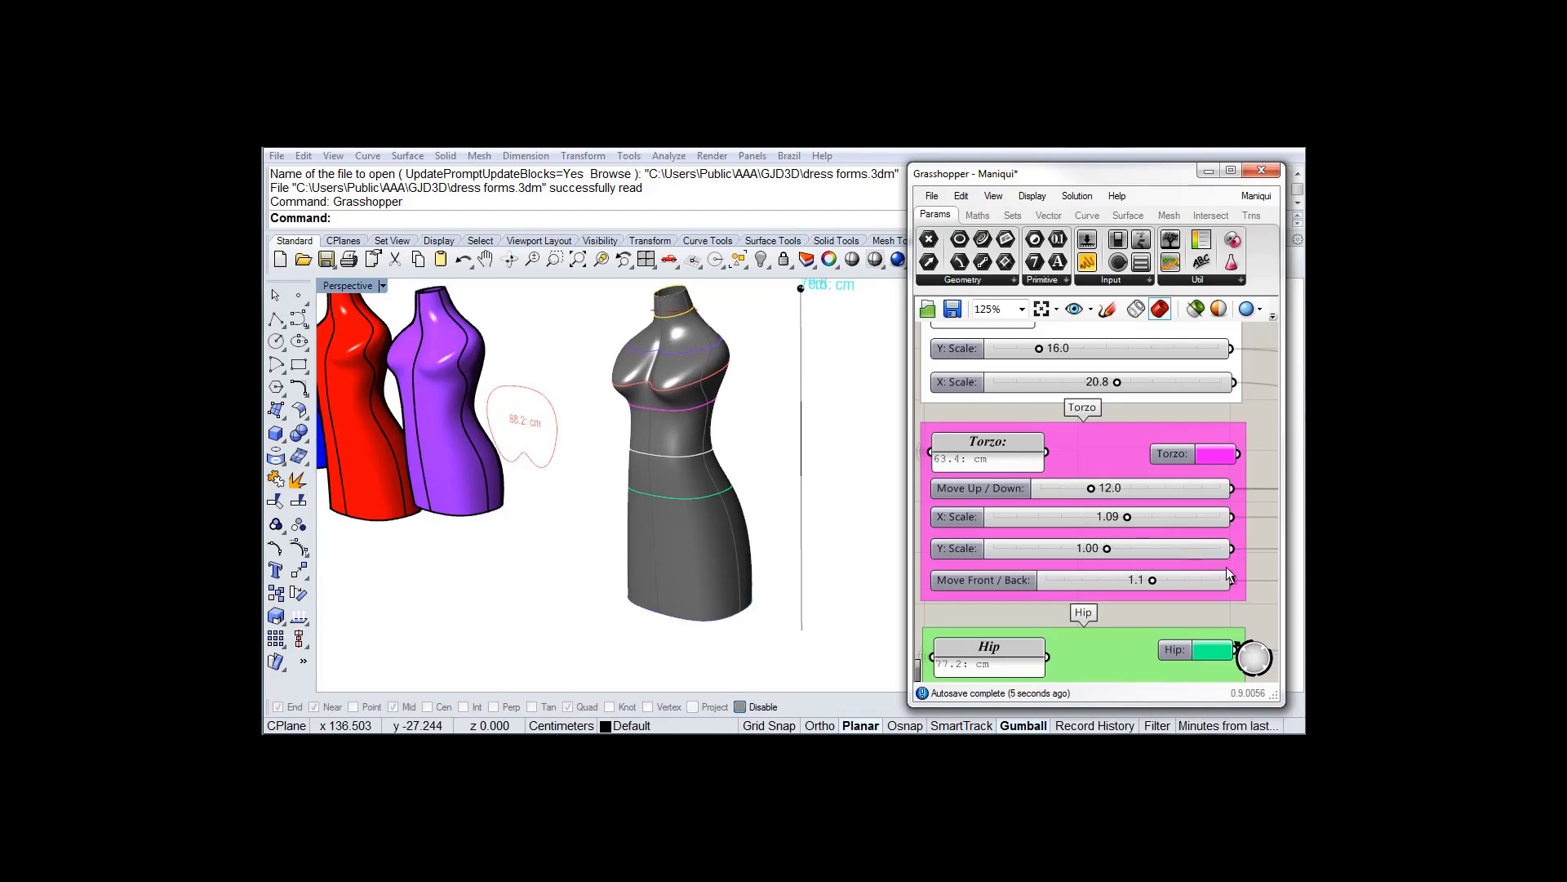
{"action": "right_click_drag", "start_coordinate": [1257, 570], "coordinate": [1252, 353]}
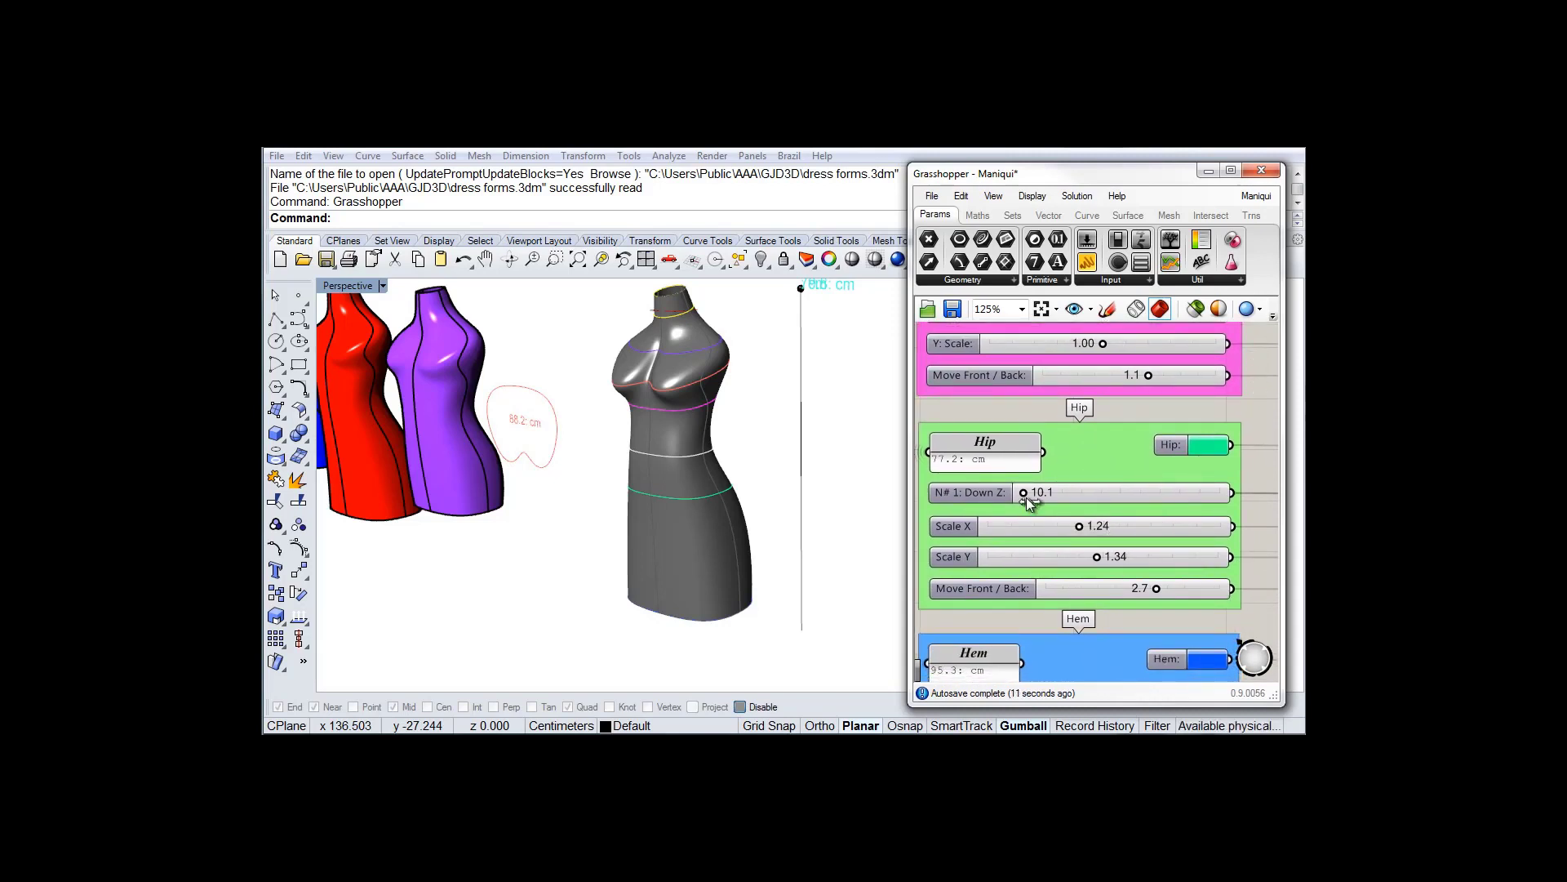
{"action": "left_click_drag", "start_coordinate": [1024, 493], "coordinate": [1105, 558]}
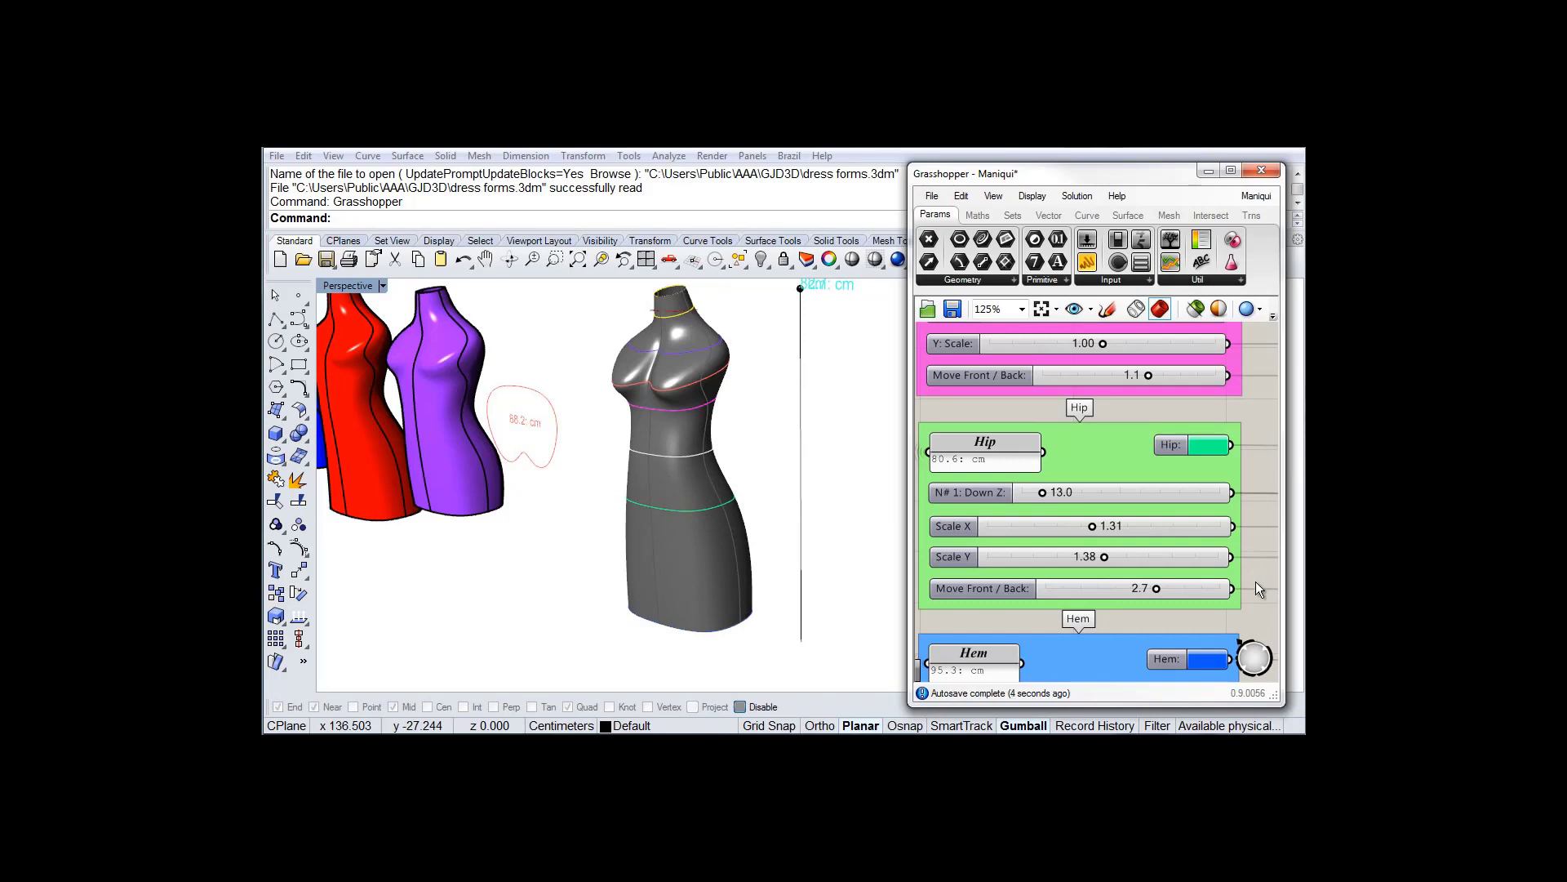
Set the Hem section to Scale X 1.79, Down Z 20.2 and a front/back move of 3.8
{"action": "right_click_drag", "start_coordinate": [1256, 582], "coordinate": [1252, 398]}
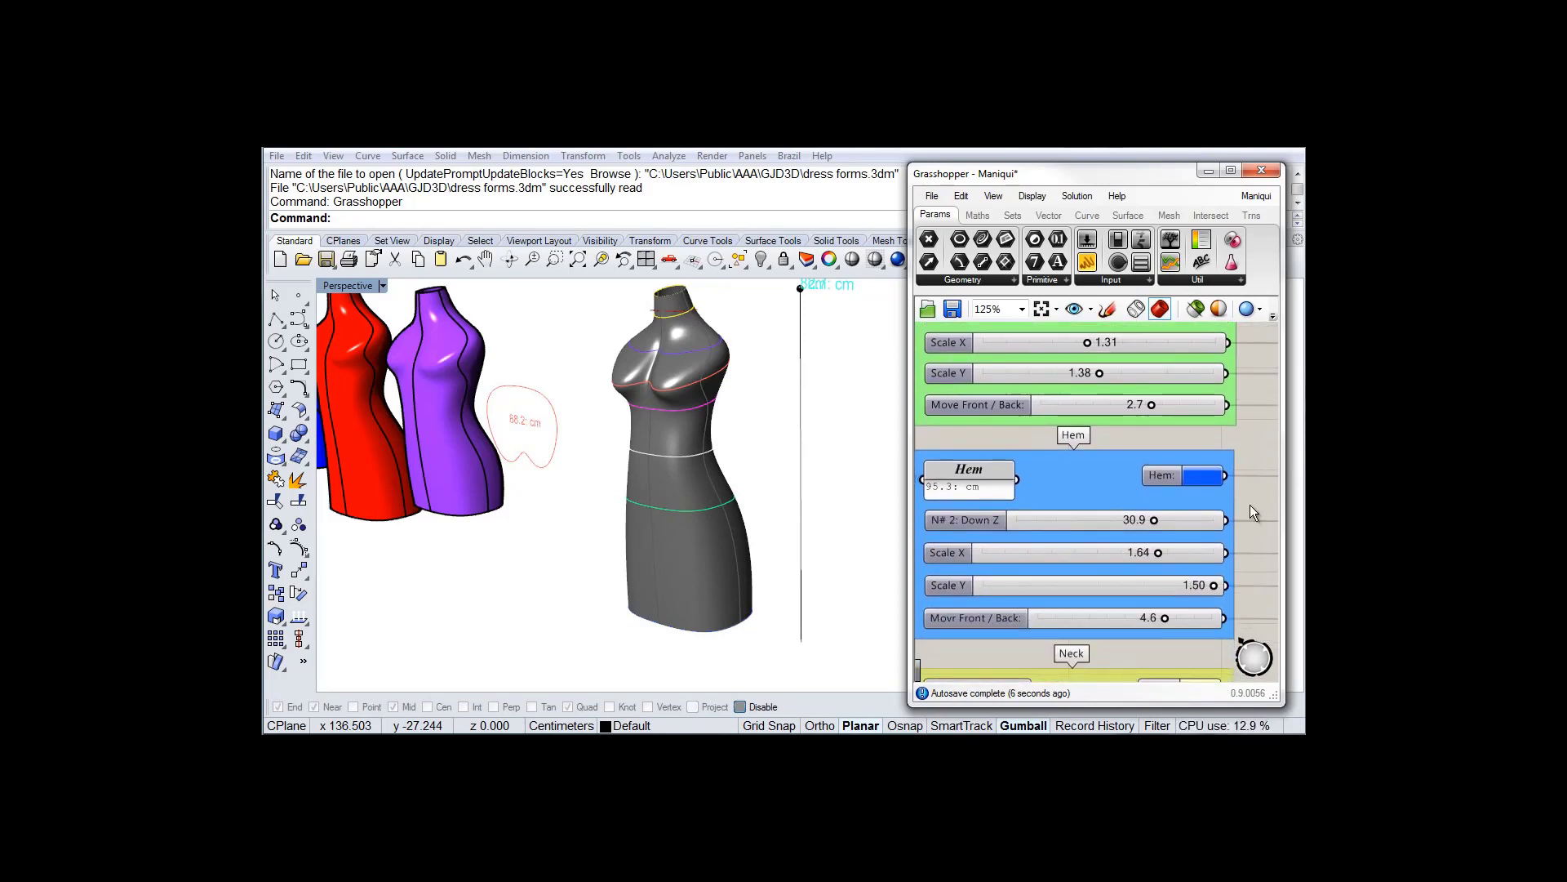
{"action": "right_click_drag", "start_coordinate": [1251, 504], "coordinate": [1253, 459]}
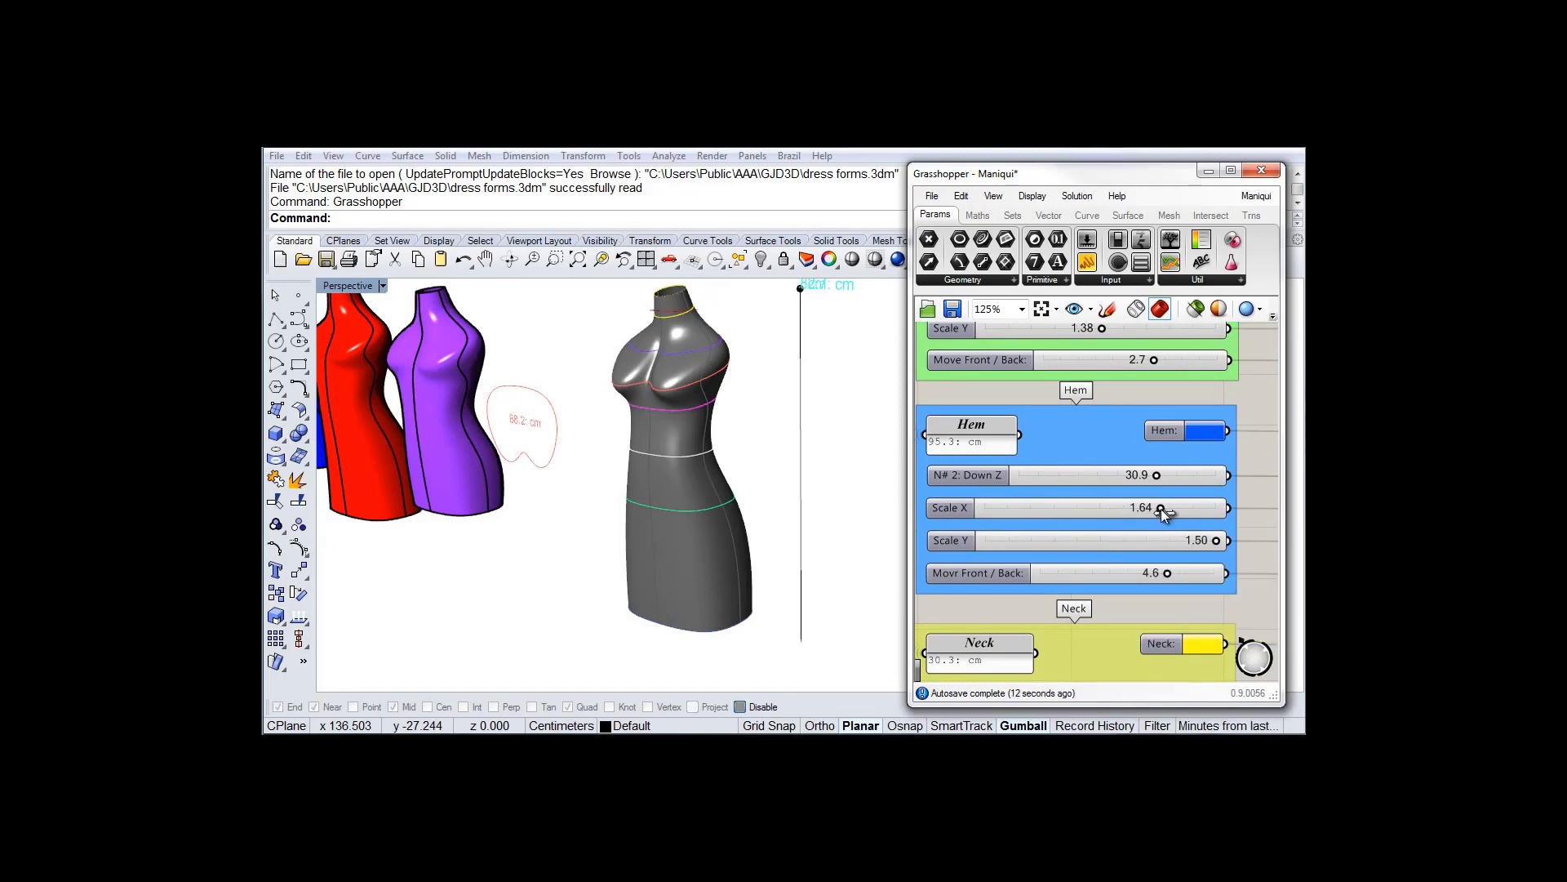
{"action": "left_click_drag", "start_coordinate": [1161, 508], "coordinate": [1184, 508]}
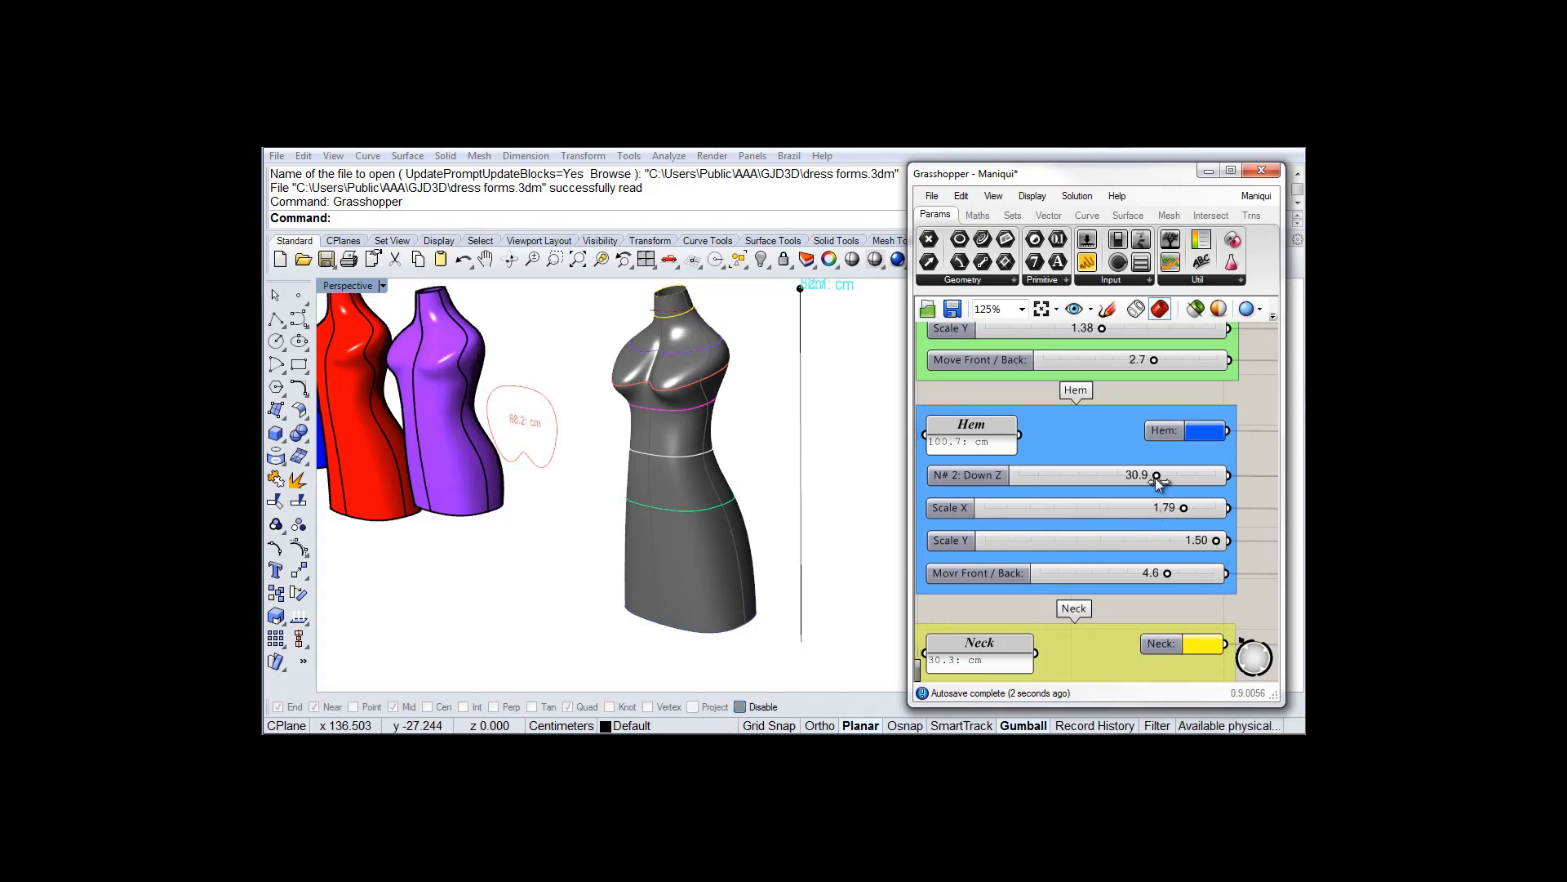
{"action": "left_click_drag", "start_coordinate": [1132, 475], "coordinate": [1086, 498]}
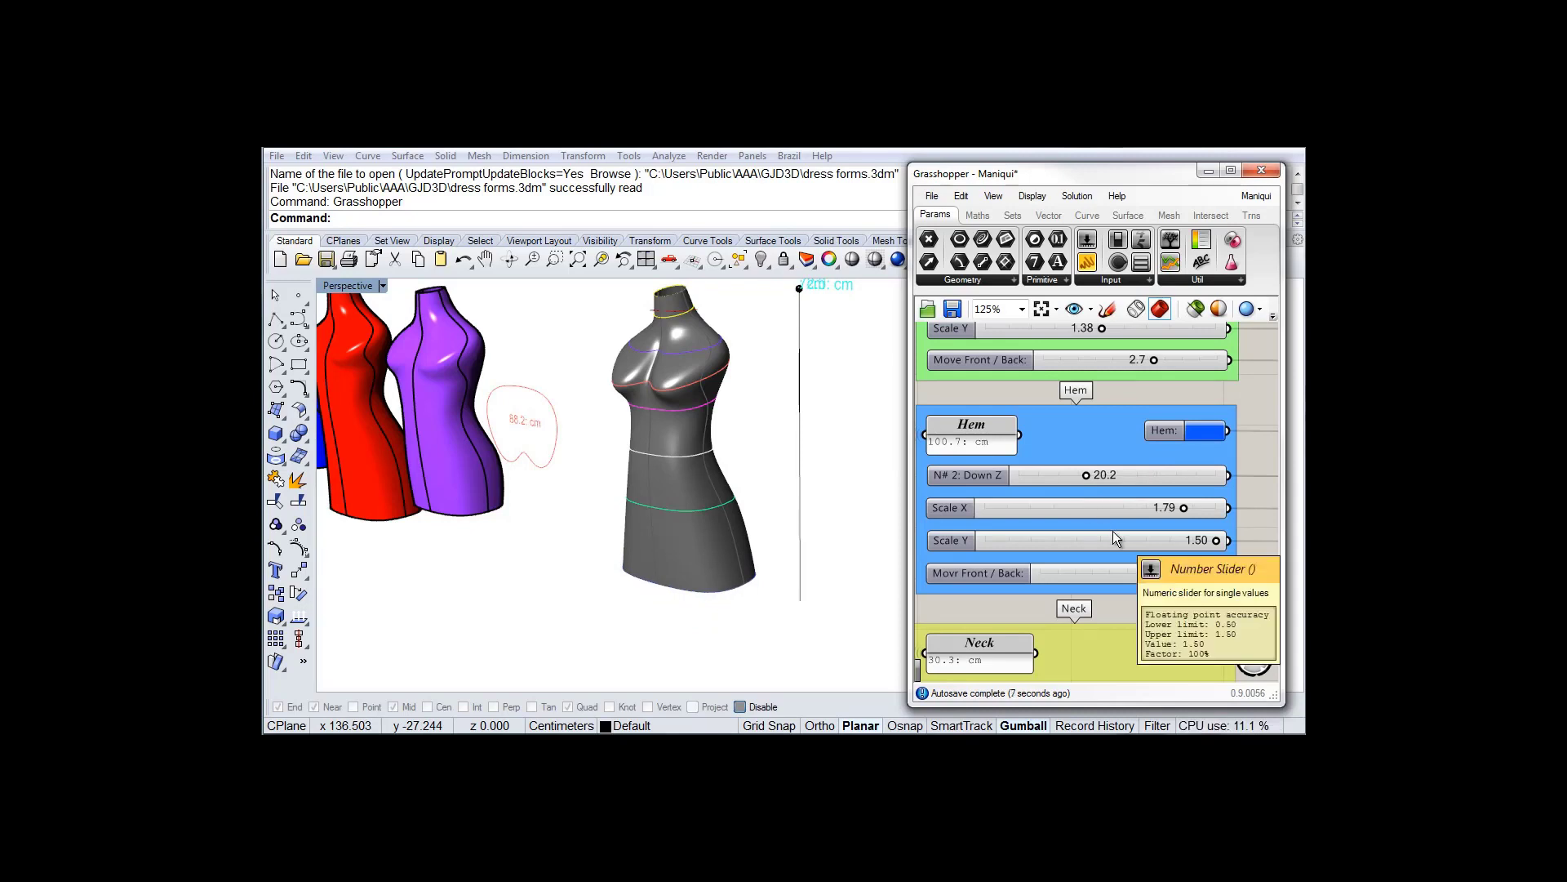
{"action": "right_click_drag", "start_coordinate": [844, 540], "coordinate": [727, 540]}
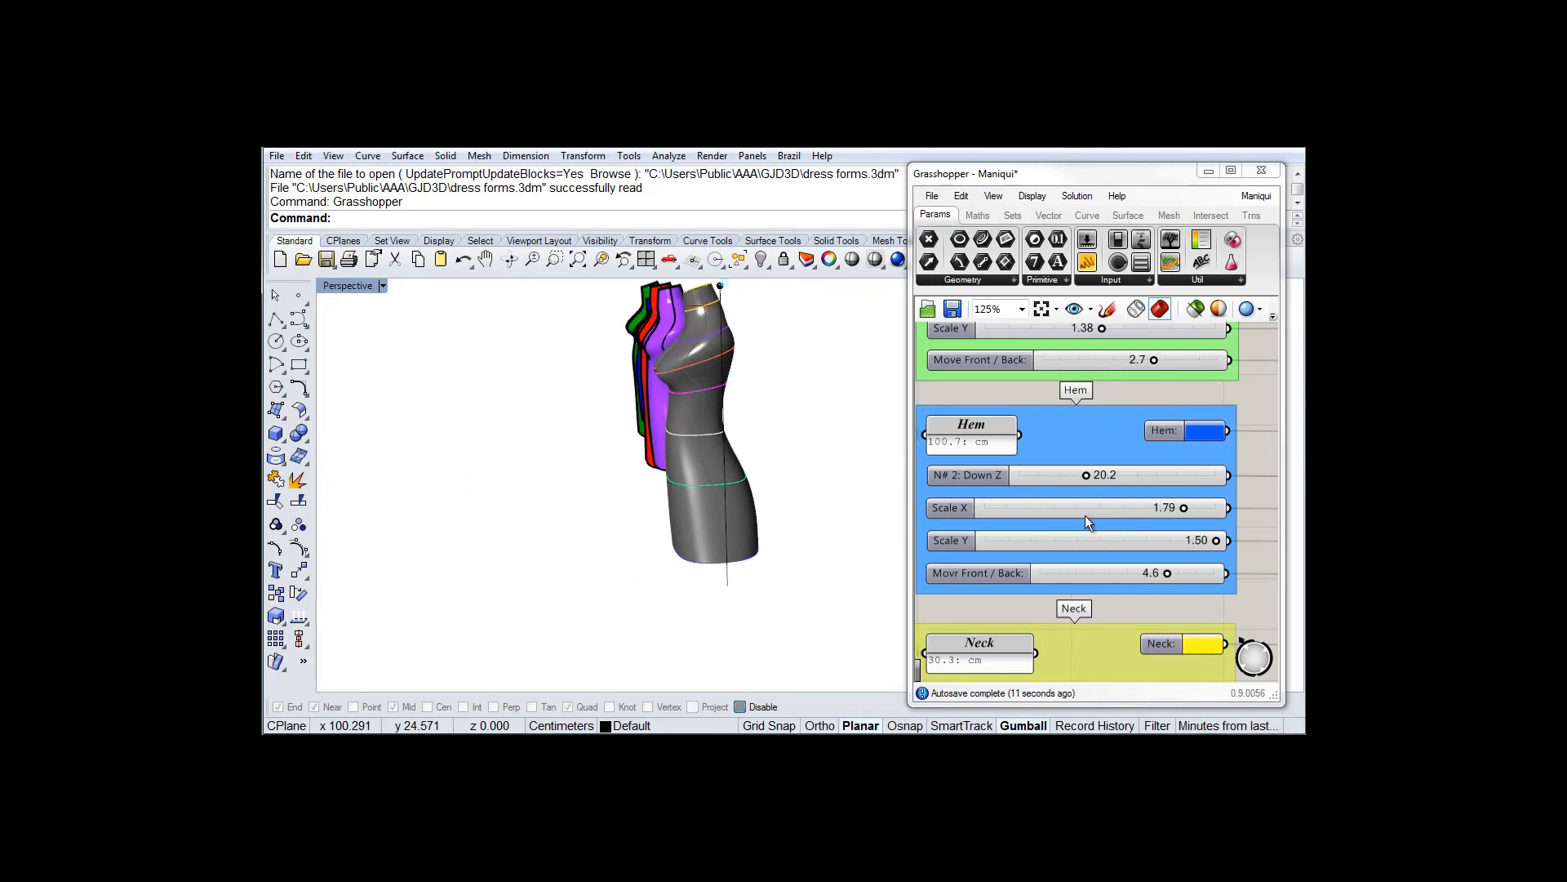
{"action": "mouse_move", "coordinate": [1167, 575]}
{"action": "left_mouse_down"}
{"action": "mouse_move", "coordinate": [1144, 580]}
{"action": "mouse_move", "coordinate": [1161, 578]}
{"action": "left_mouse_up"}
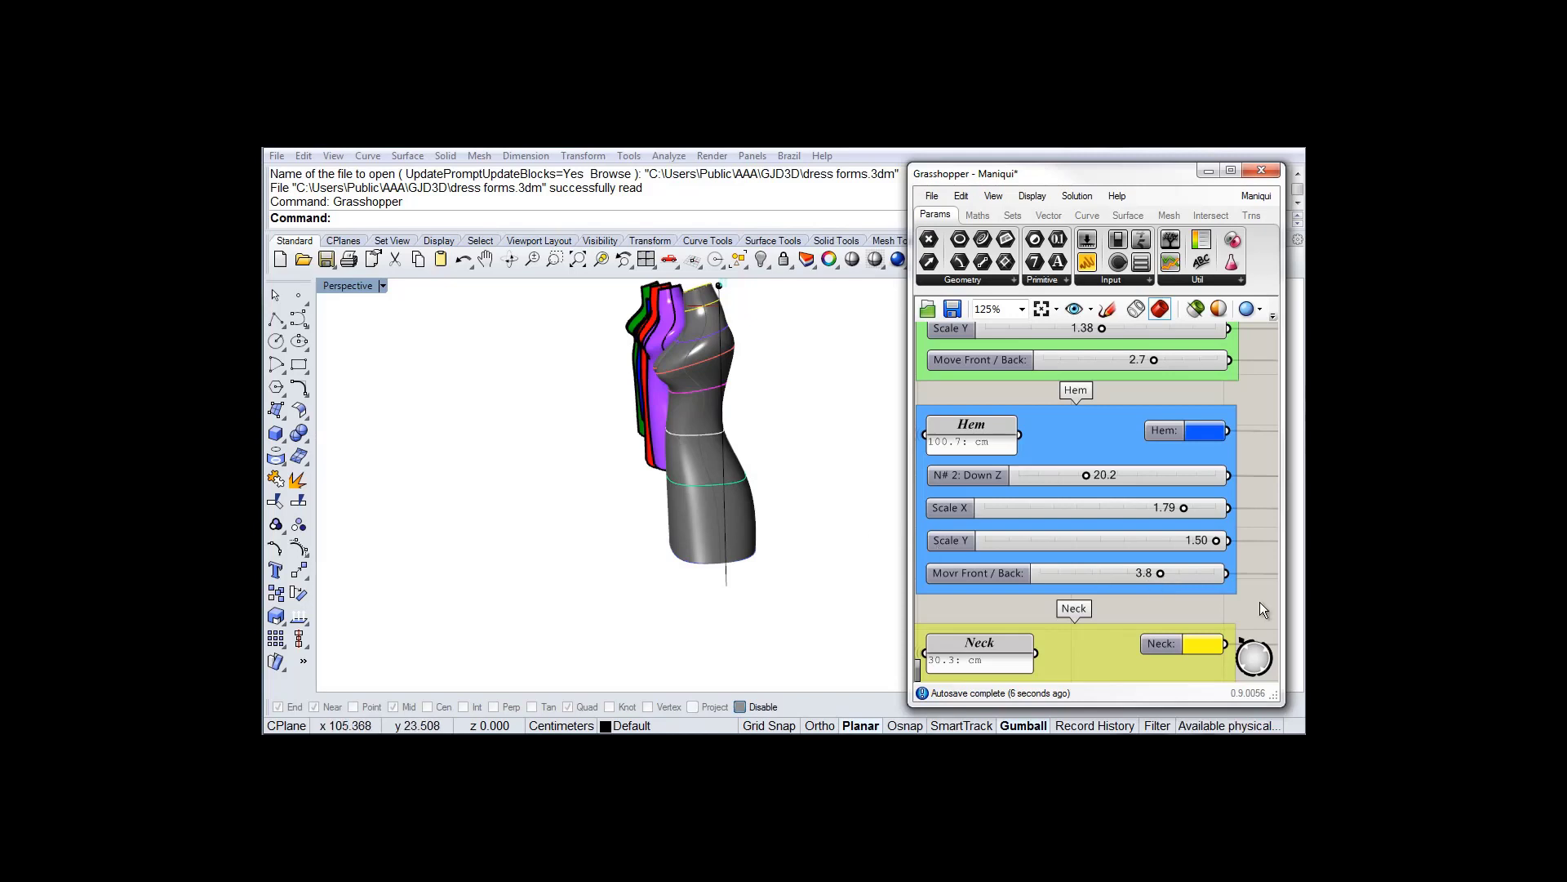
Look over the remaining section groups on the canvas and restore the saved BUST view
{"action": "scroll", "coordinate": [1262, 506], "scroll_direction": "down", "scroll_amount": 6}
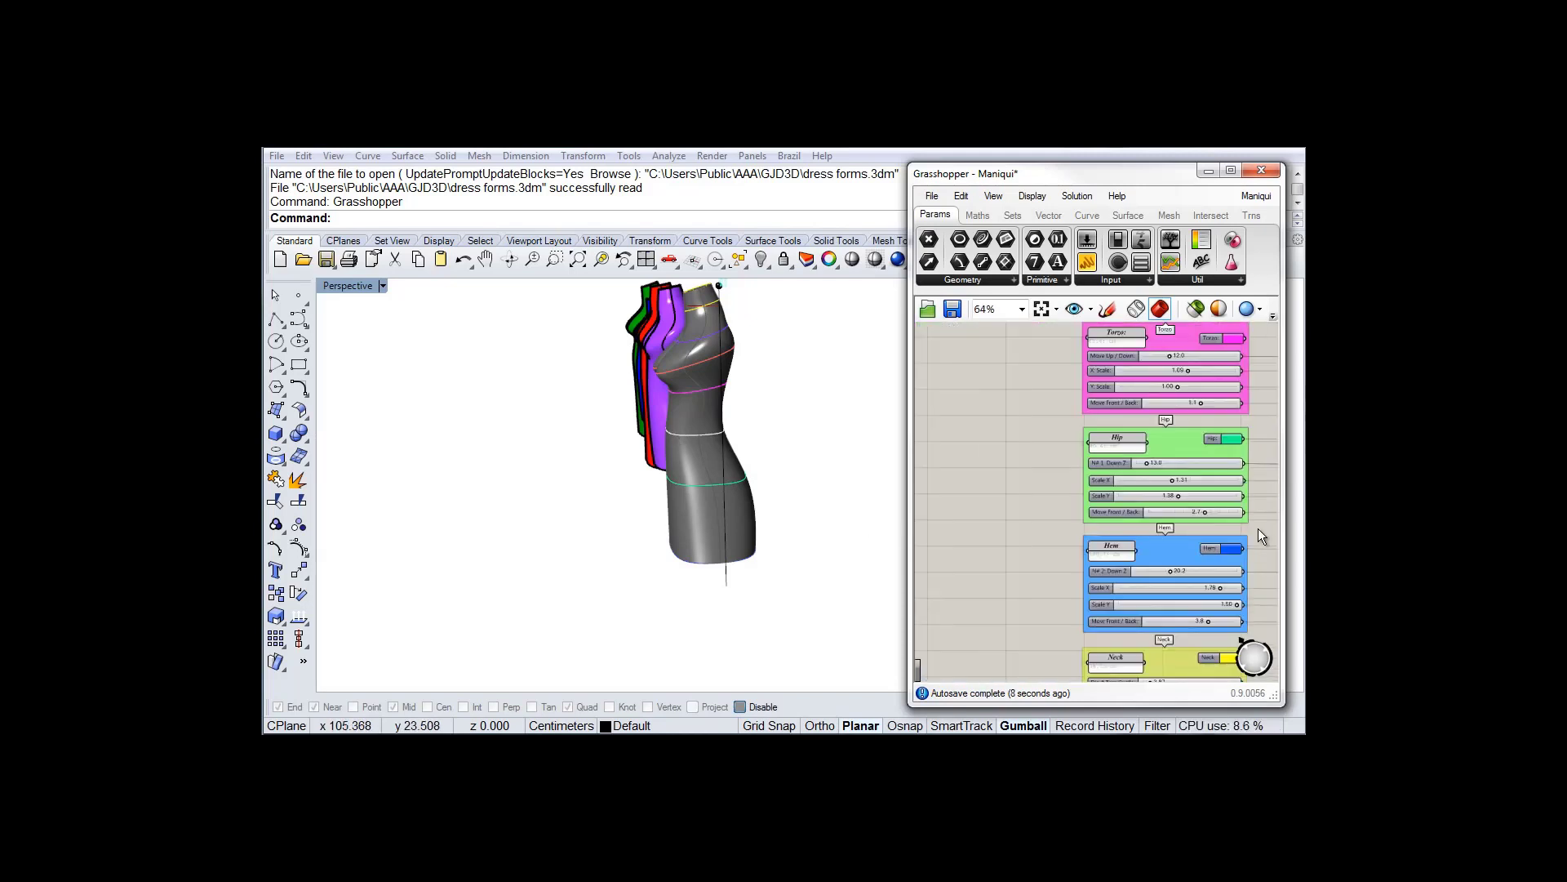
{"action": "right_click_drag", "start_coordinate": [1095, 517], "coordinate": [1019, 551]}
{"action": "right_click_drag", "start_coordinate": [1018, 468], "coordinate": [1018, 369]}
{"action": "right_click_drag", "start_coordinate": [1007, 527], "coordinate": [986, 422]}
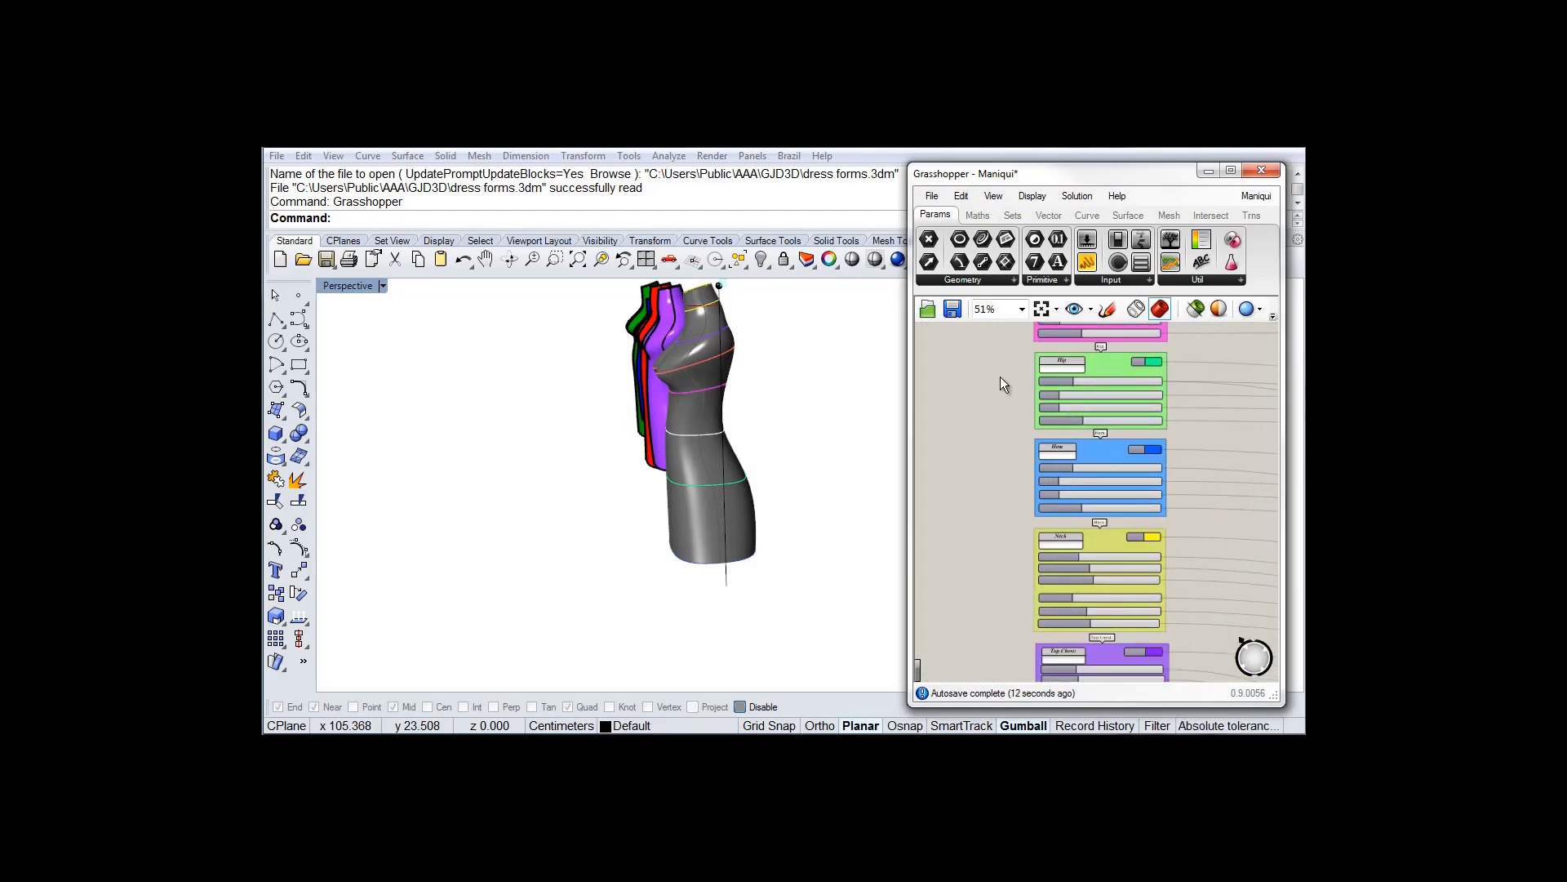
{"action": "left_click", "coordinate": [1090, 309]}
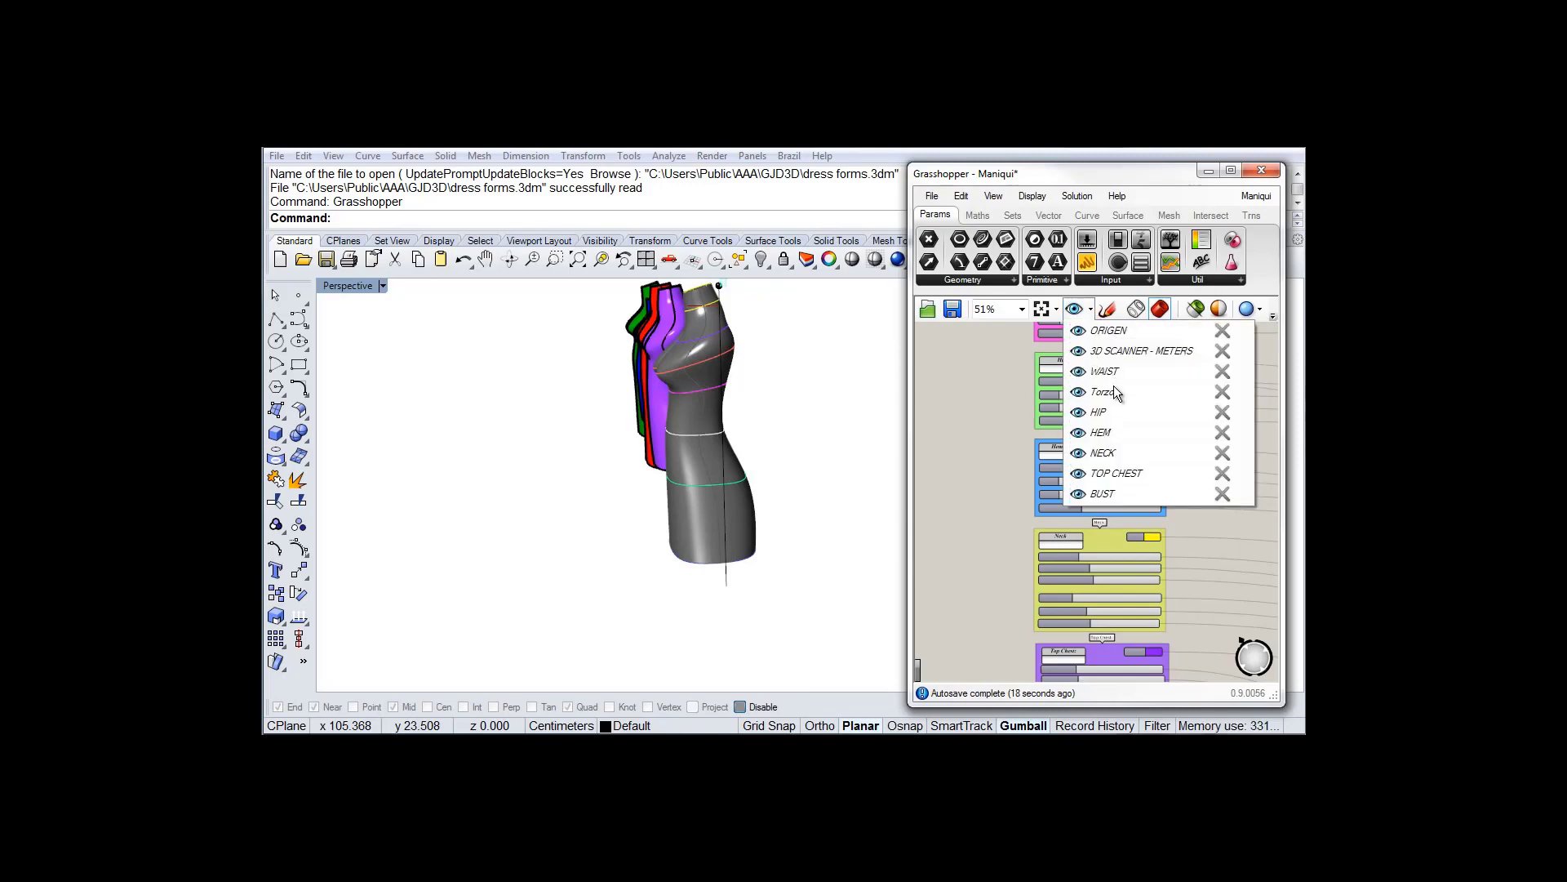
{"action": "left_click", "coordinate": [1080, 494]}
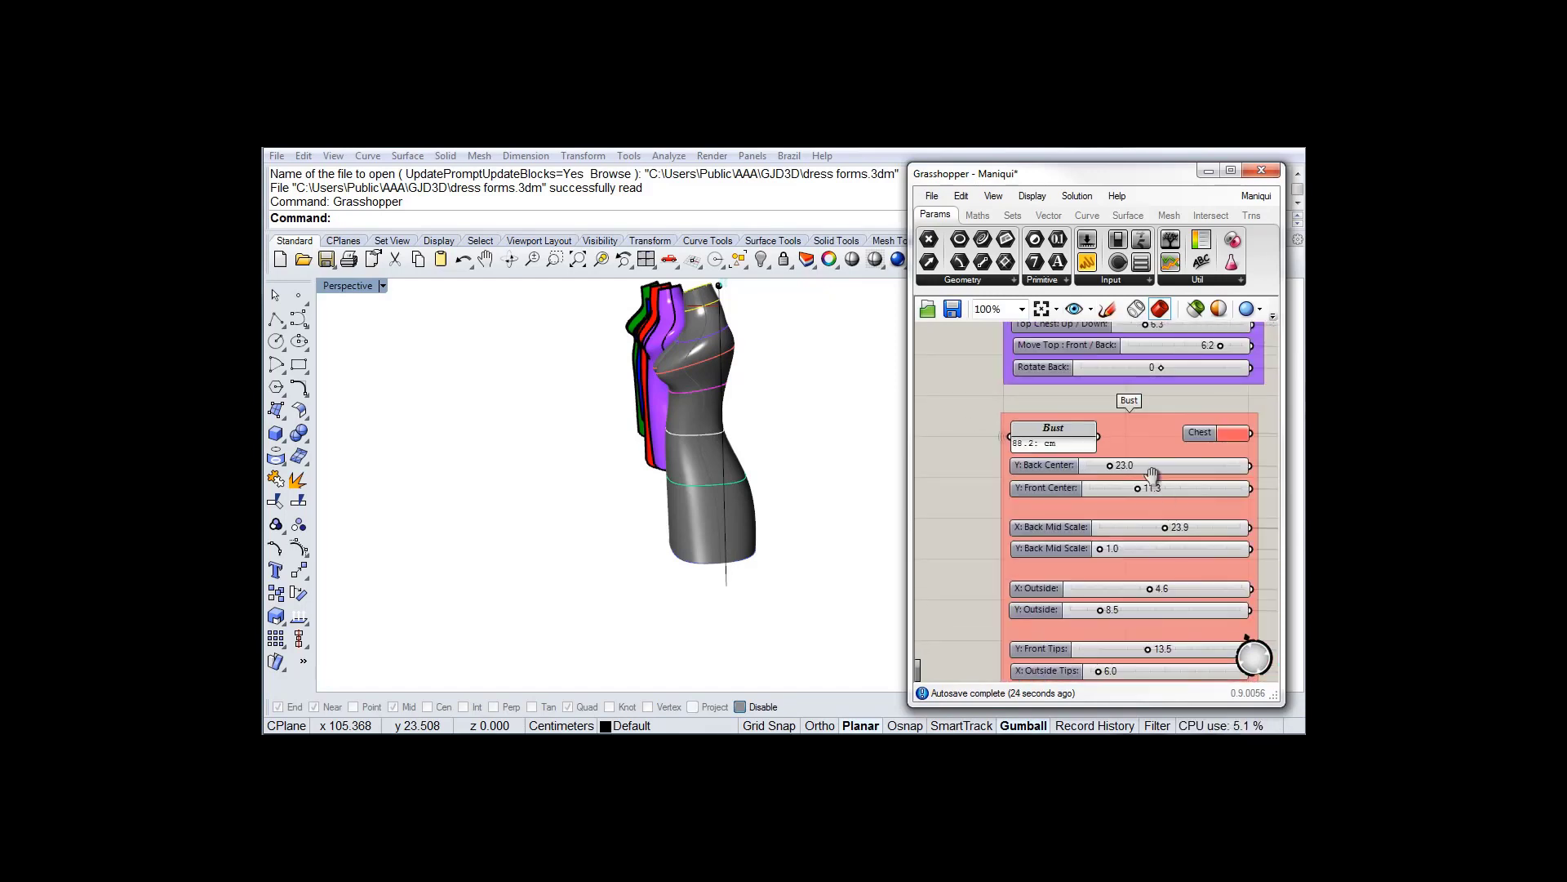
Reduce the bust by setting Y Front Tips to 11.7 and X Outside Tips to 5.2
{"action": "right_click_drag", "start_coordinate": [1121, 424], "coordinate": [1119, 417]}
{"action": "right_click_drag", "start_coordinate": [692, 420], "coordinate": [784, 448]}
{"action": "scroll", "coordinate": [698, 395], "scroll_direction": "up", "scroll_amount": 2}
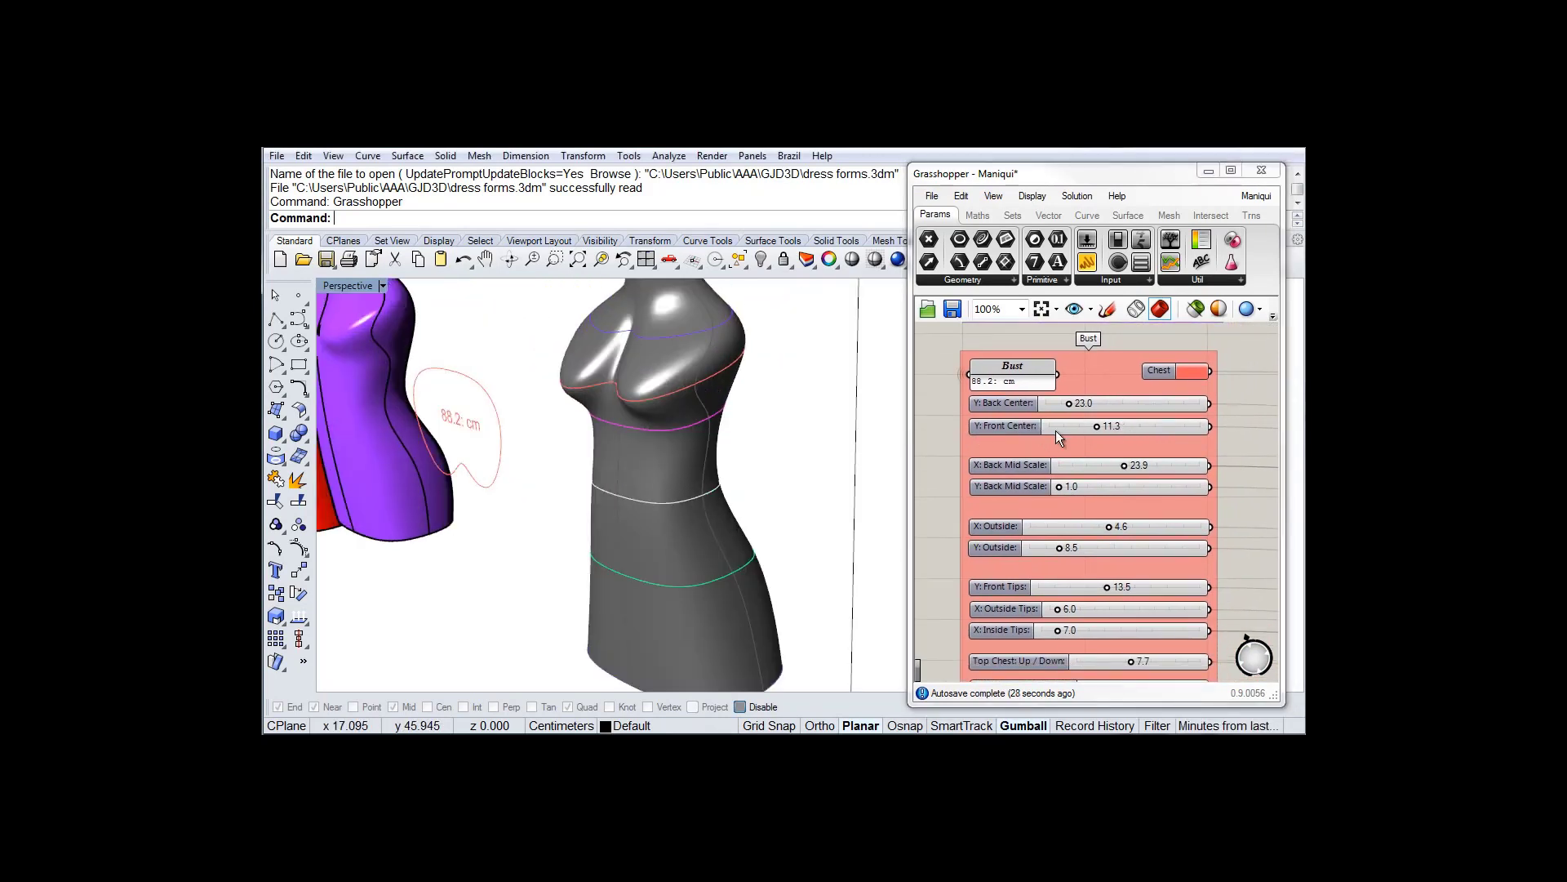
{"action": "right_click_drag", "start_coordinate": [947, 502], "coordinate": [943, 431]}
{"action": "right_click_drag", "start_coordinate": [804, 444], "coordinate": [838, 451]}
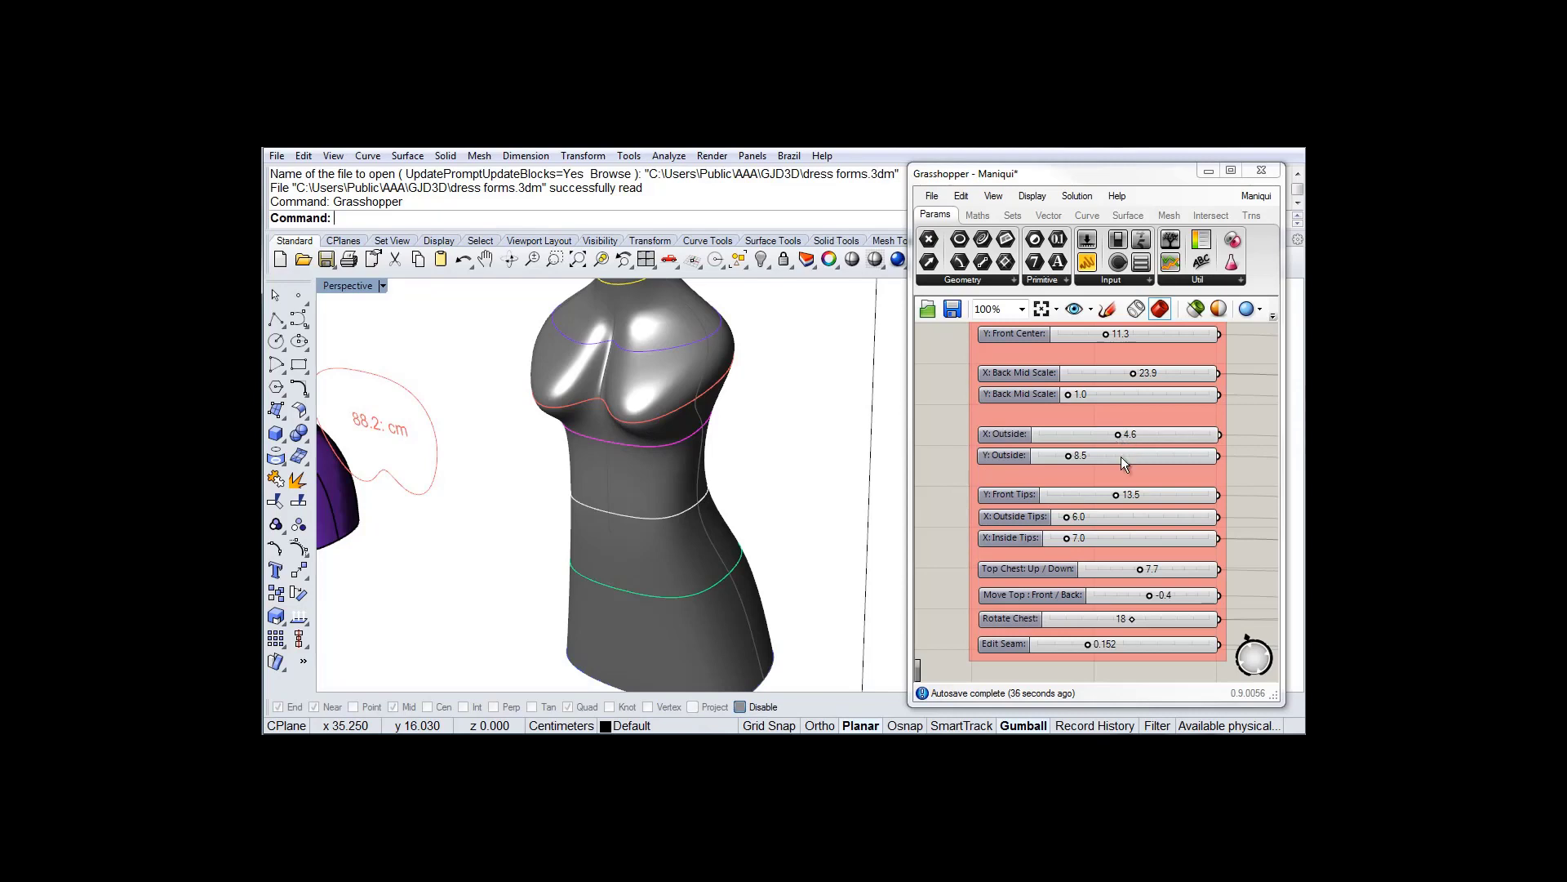
{"action": "mouse_move", "coordinate": [1117, 497]}
{"action": "left_mouse_down"}
{"action": "mouse_move", "coordinate": [1061, 520]}
{"action": "mouse_move", "coordinate": [1083, 537]}
{"action": "mouse_move", "coordinate": [1055, 535]}
{"action": "left_mouse_up"}
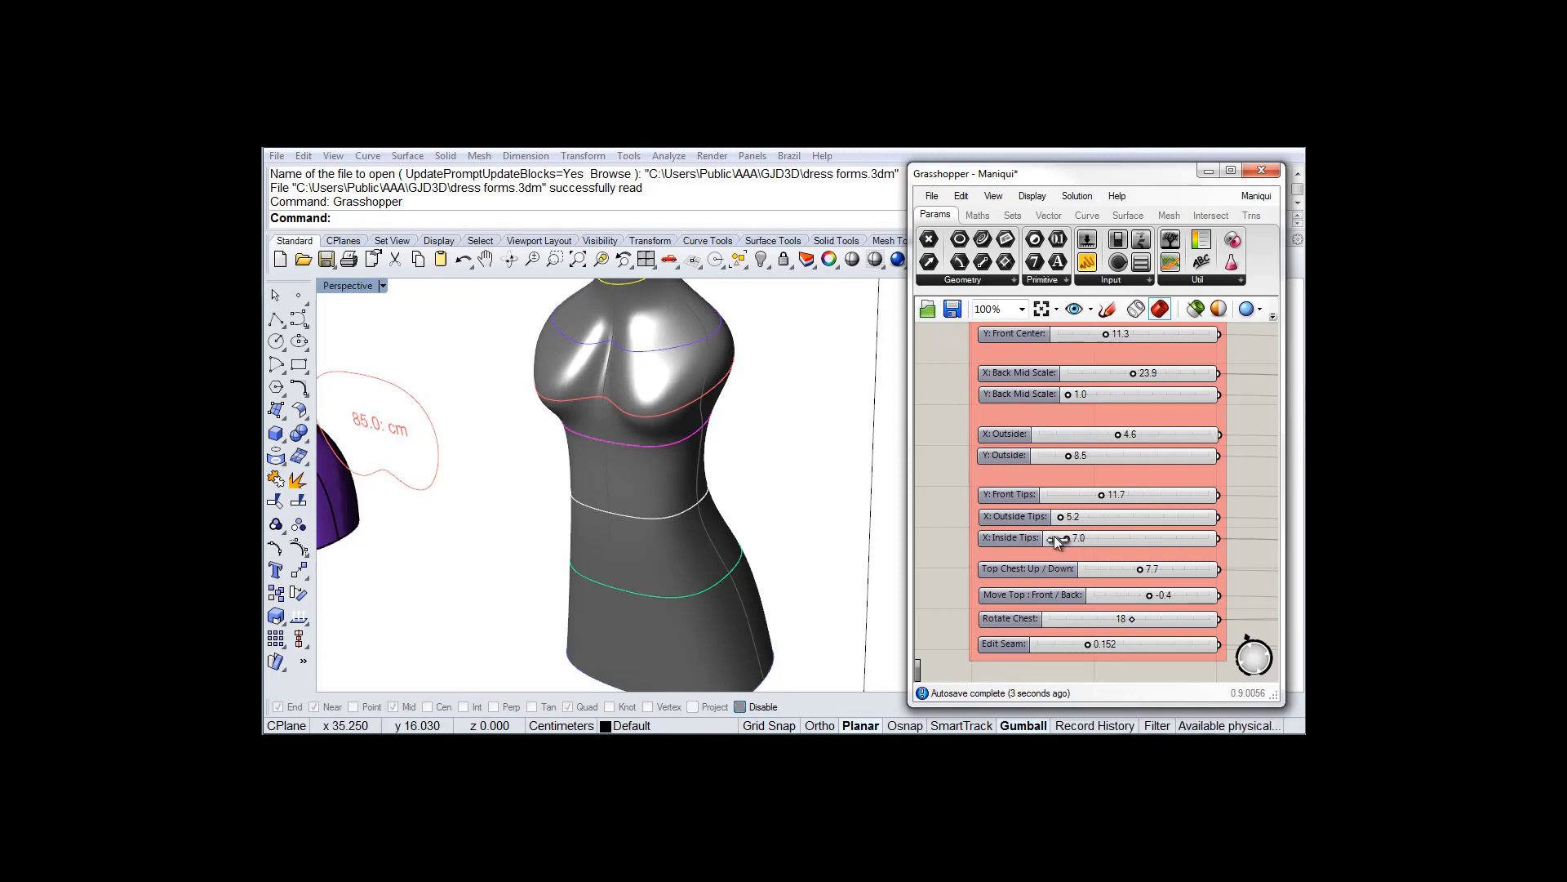
{"action": "mouse_move", "coordinate": [734, 456]}
{"action": "right_mouse_down"}
{"action": "mouse_move", "coordinate": [847, 416]}
{"action": "mouse_move", "coordinate": [707, 459]}
{"action": "right_mouse_up"}
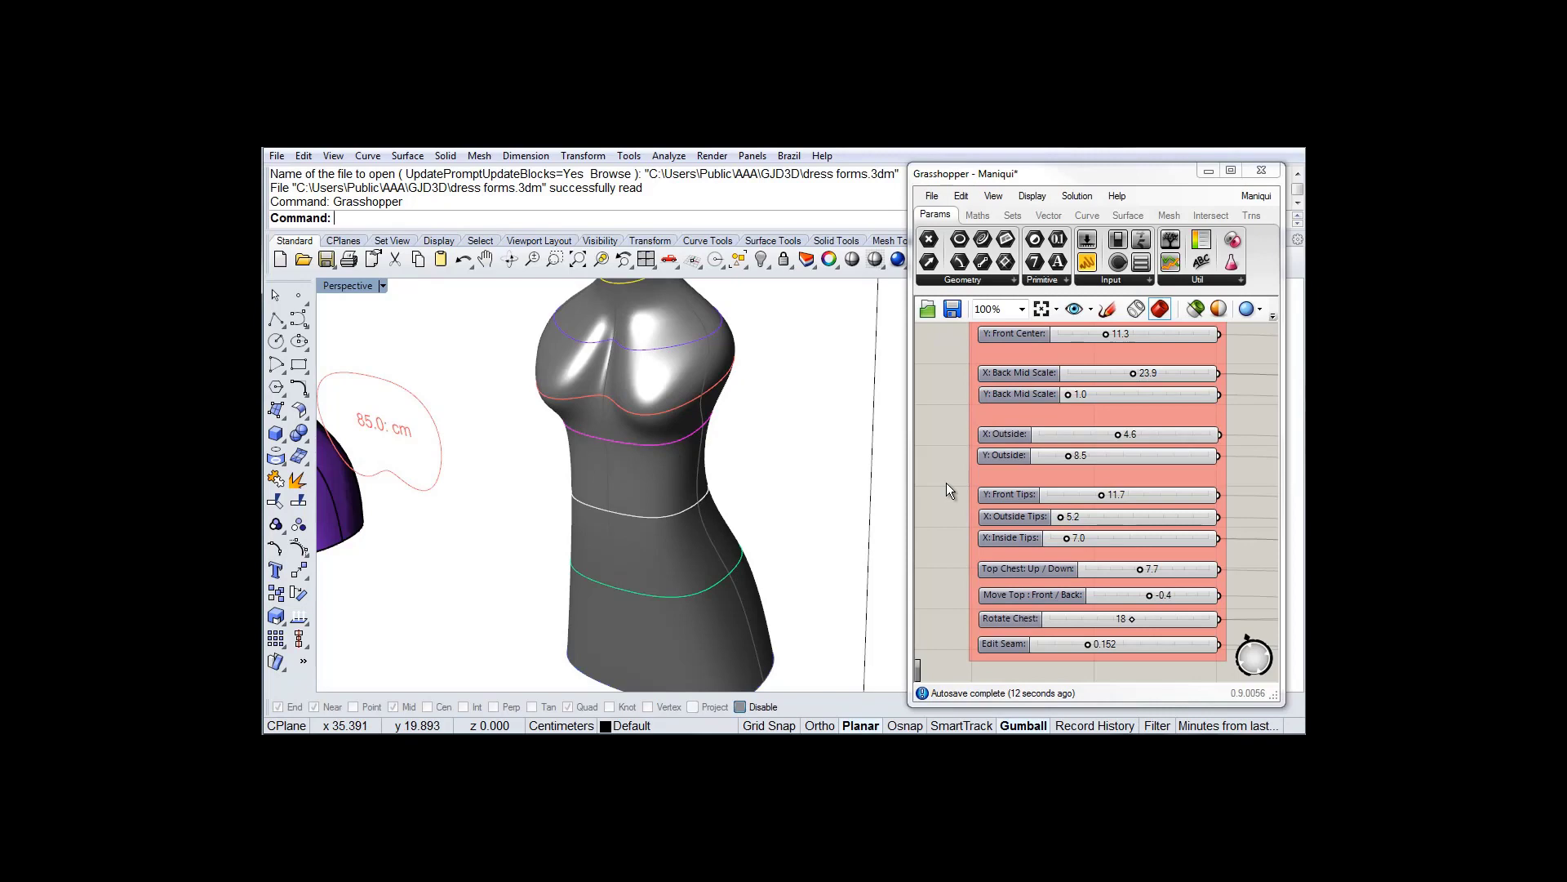
Examine the Hor. & Ver. Meters sliders and the reshaped grey mannequin from several angles
{"action": "right_click_drag", "start_coordinate": [1241, 536], "coordinate": [1237, 418]}
{"action": "right_click_drag", "start_coordinate": [1249, 561], "coordinate": [1224, 451]}
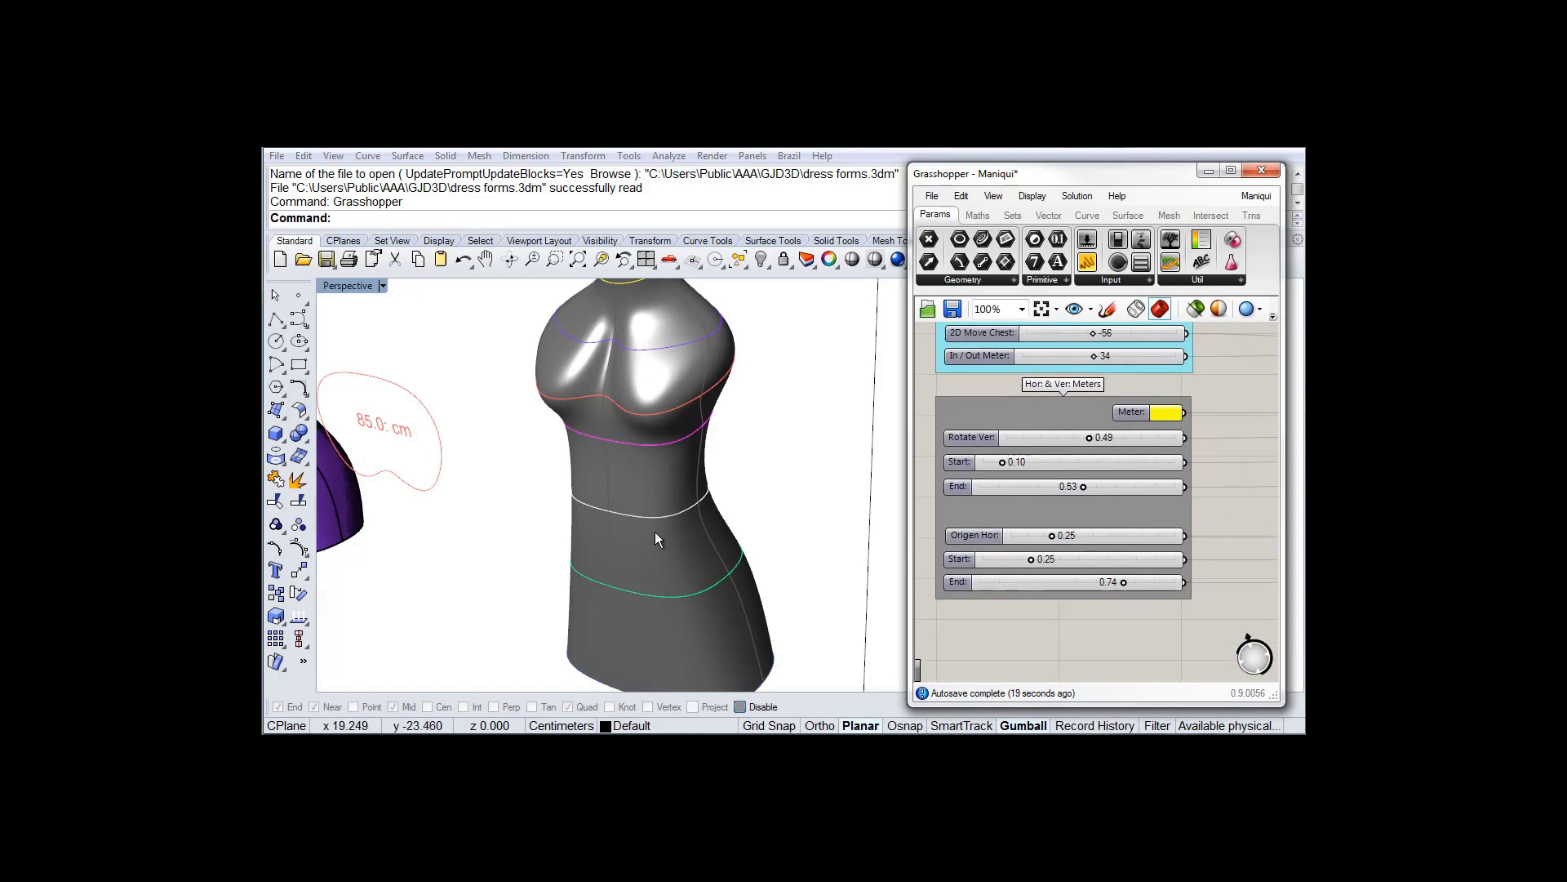
{"action": "right_click_drag", "start_coordinate": [723, 511], "coordinate": [730, 502]}
{"action": "scroll", "coordinate": [712, 483], "scroll_direction": "down", "scroll_amount": 5}
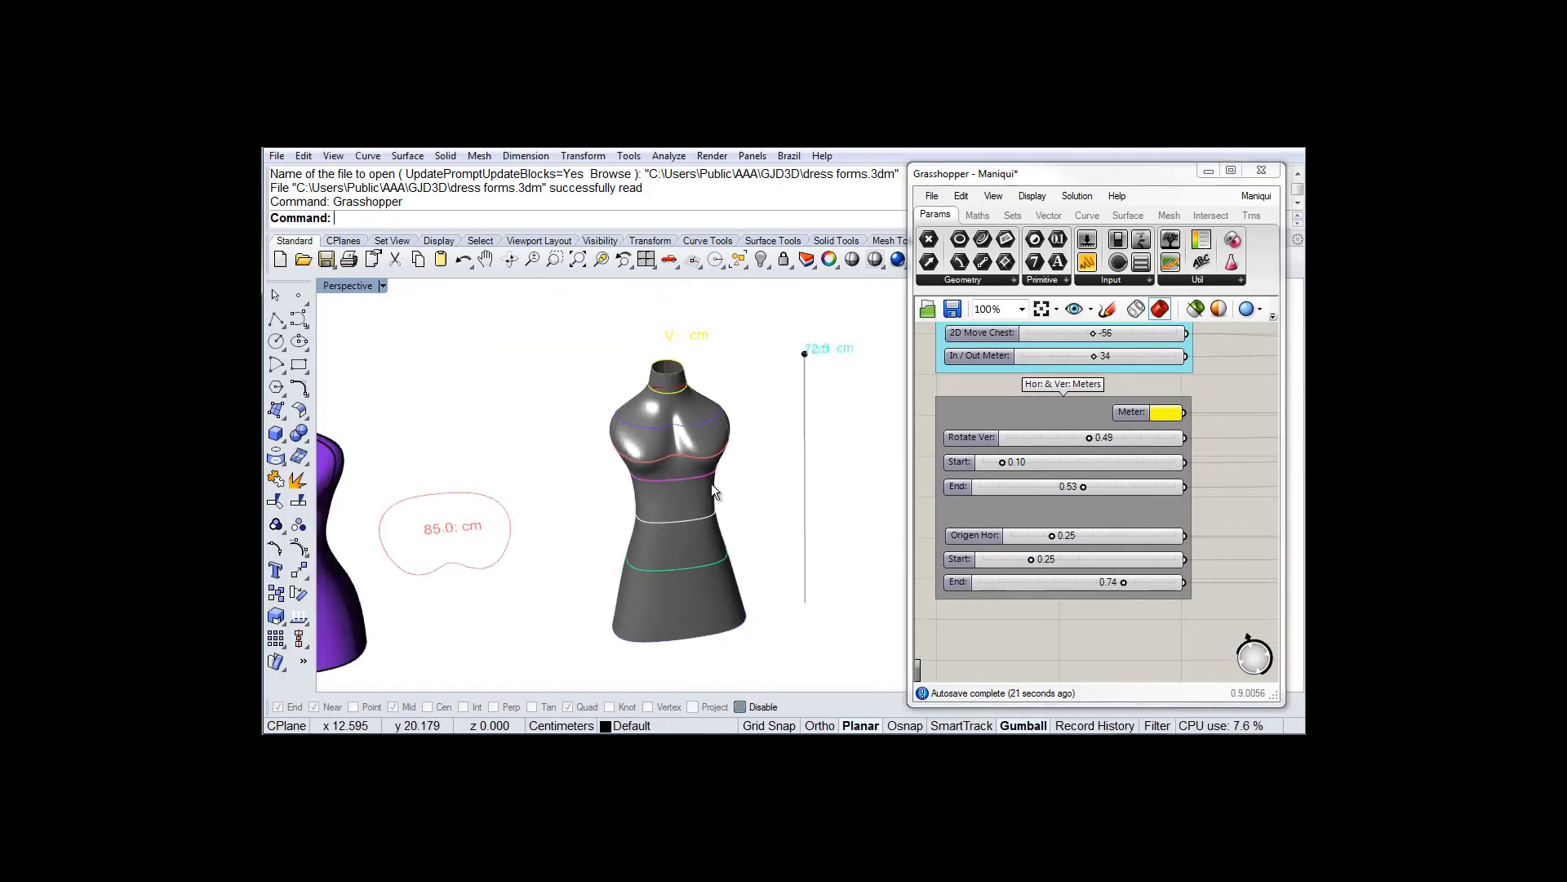
{"action": "right_click_drag", "start_coordinate": [751, 488], "coordinate": [710, 472]}
{"action": "scroll", "coordinate": [710, 472], "scroll_direction": "up", "scroll_amount": 3}
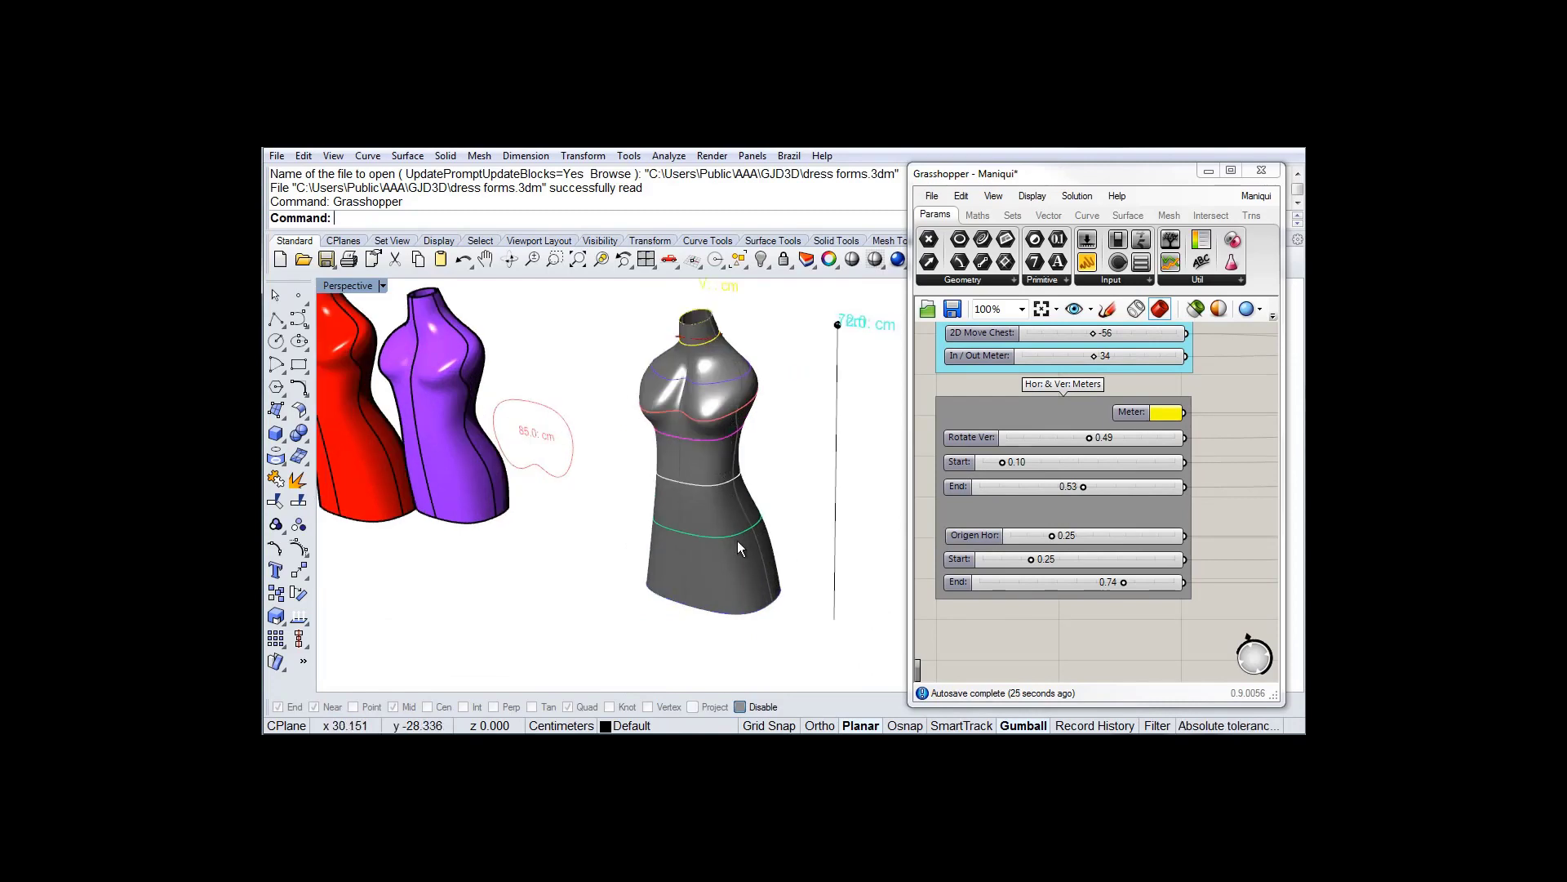
{"action": "right_click_drag", "start_coordinate": [757, 527], "coordinate": [880, 431]}
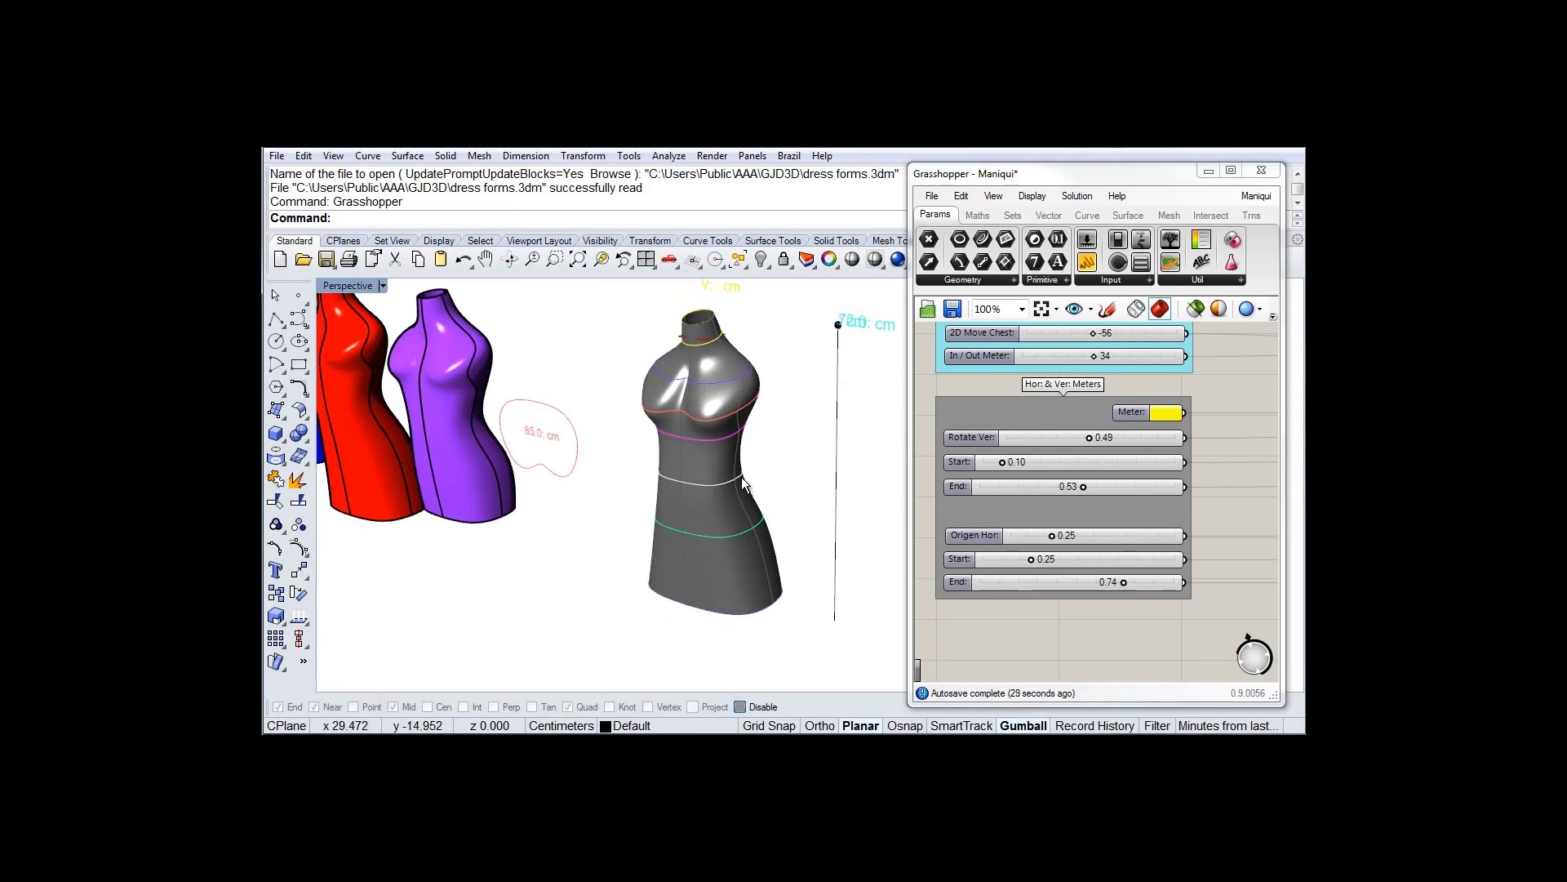
Bake the mannequin from the Bake Maniqui 3D component in the Use Centimeters group onto Layer 05
{"action": "right_click_drag", "start_coordinate": [1239, 343], "coordinate": [1215, 604]}
{"action": "right_click_drag", "start_coordinate": [1216, 336], "coordinate": [1208, 563]}
{"action": "right_click_drag", "start_coordinate": [1201, 359], "coordinate": [1194, 572]}
{"action": "right_click_drag", "start_coordinate": [1198, 351], "coordinate": [1217, 590]}
{"action": "right_click_drag", "start_coordinate": [1212, 336], "coordinate": [1201, 405]}
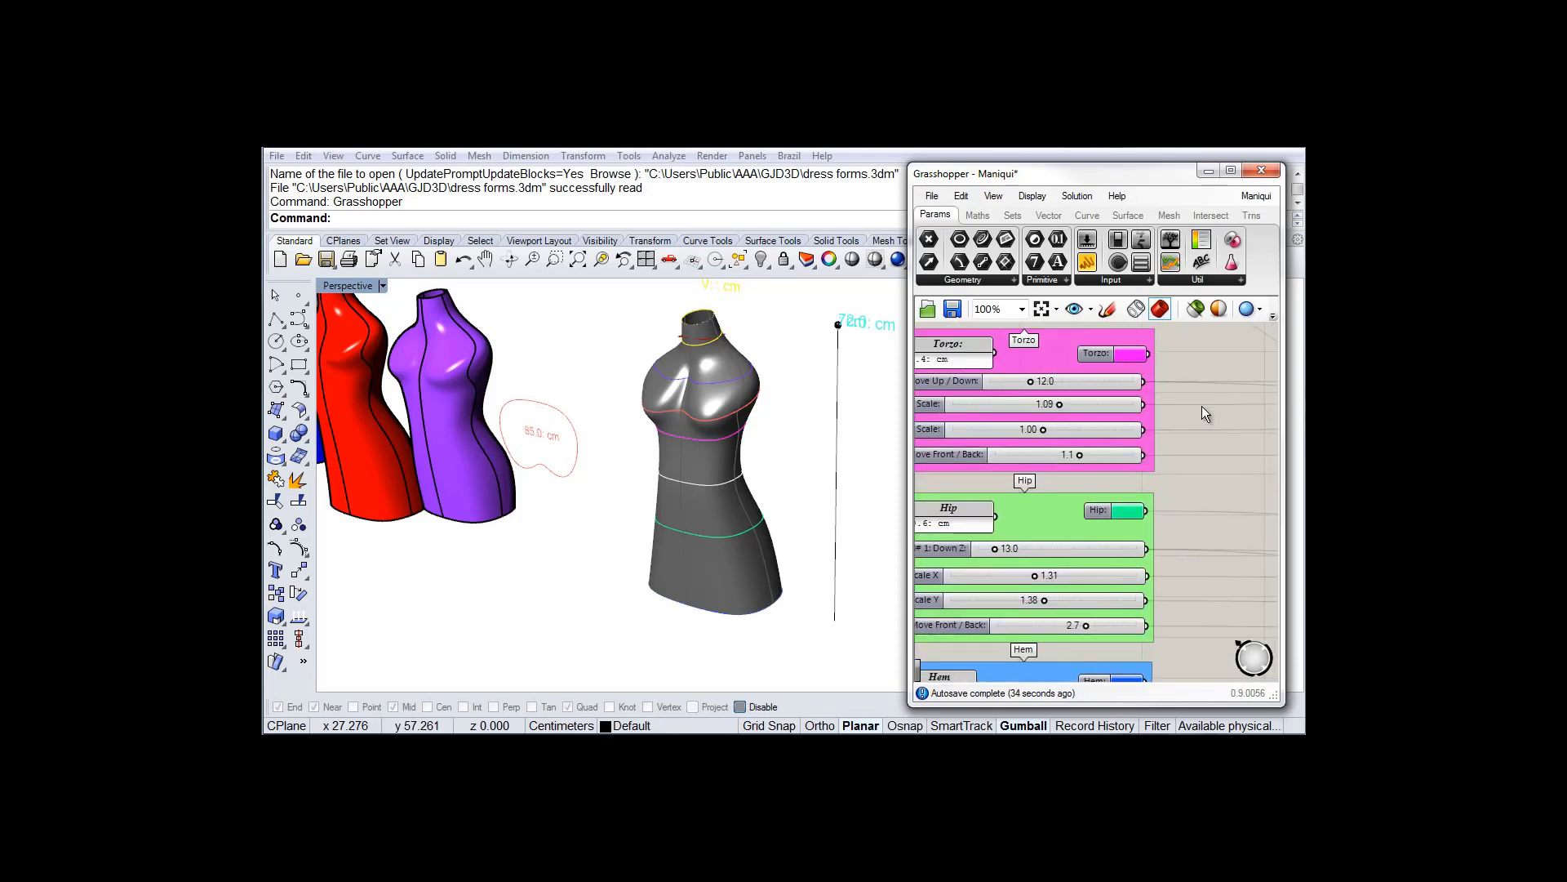
{"action": "left_click", "coordinate": [1092, 310]}
{"action": "left_click", "coordinate": [1086, 332]}
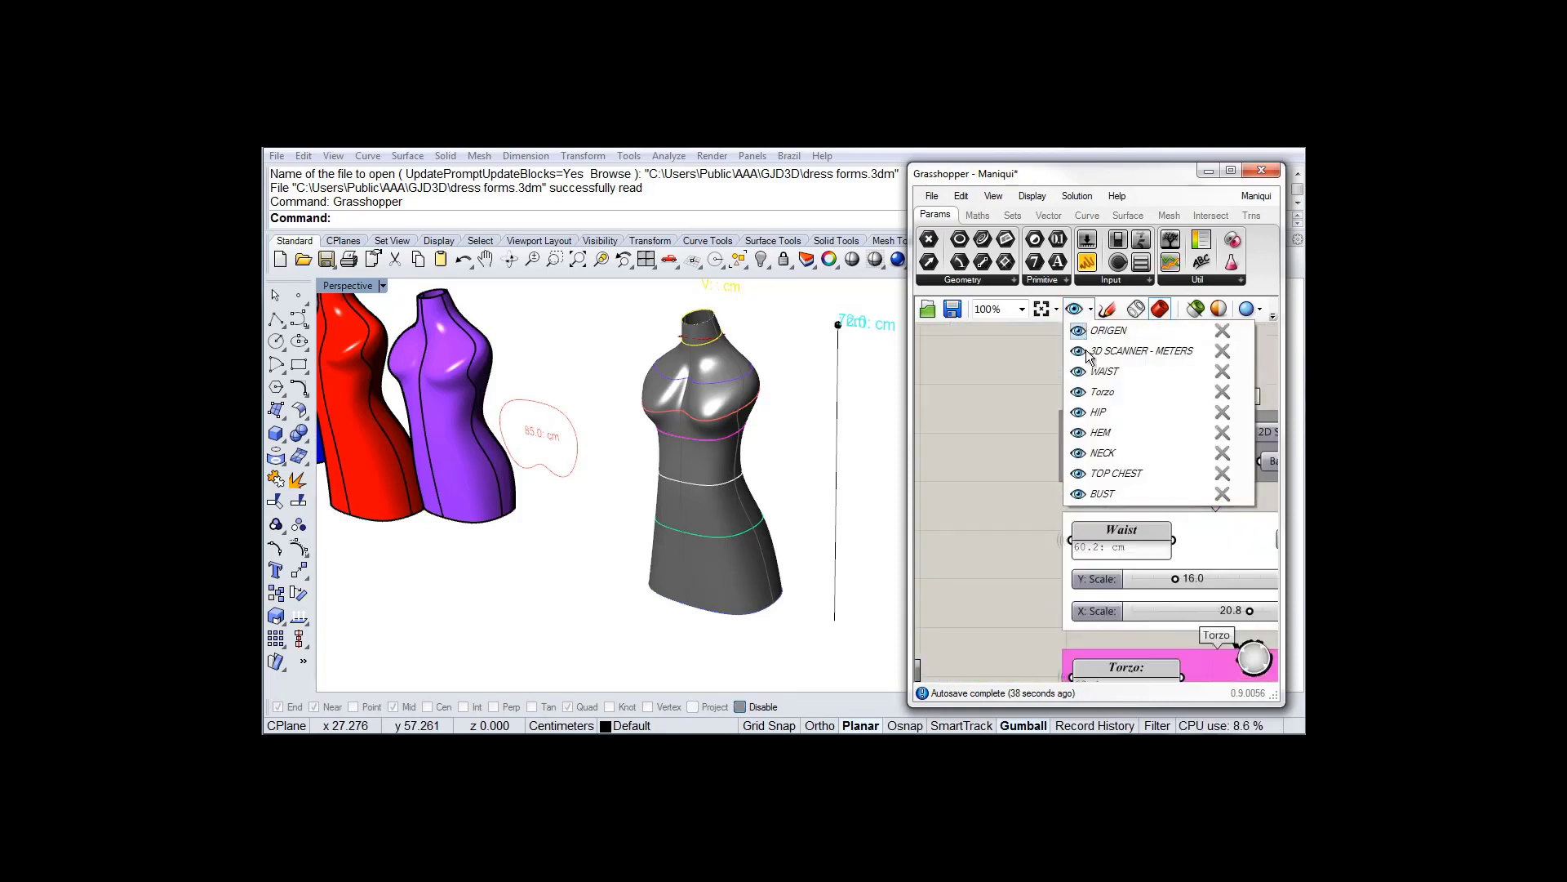
{"action": "left_click", "coordinate": [1044, 558]}
{"action": "right_click_drag", "start_coordinate": [1044, 557], "coordinate": [944, 514]}
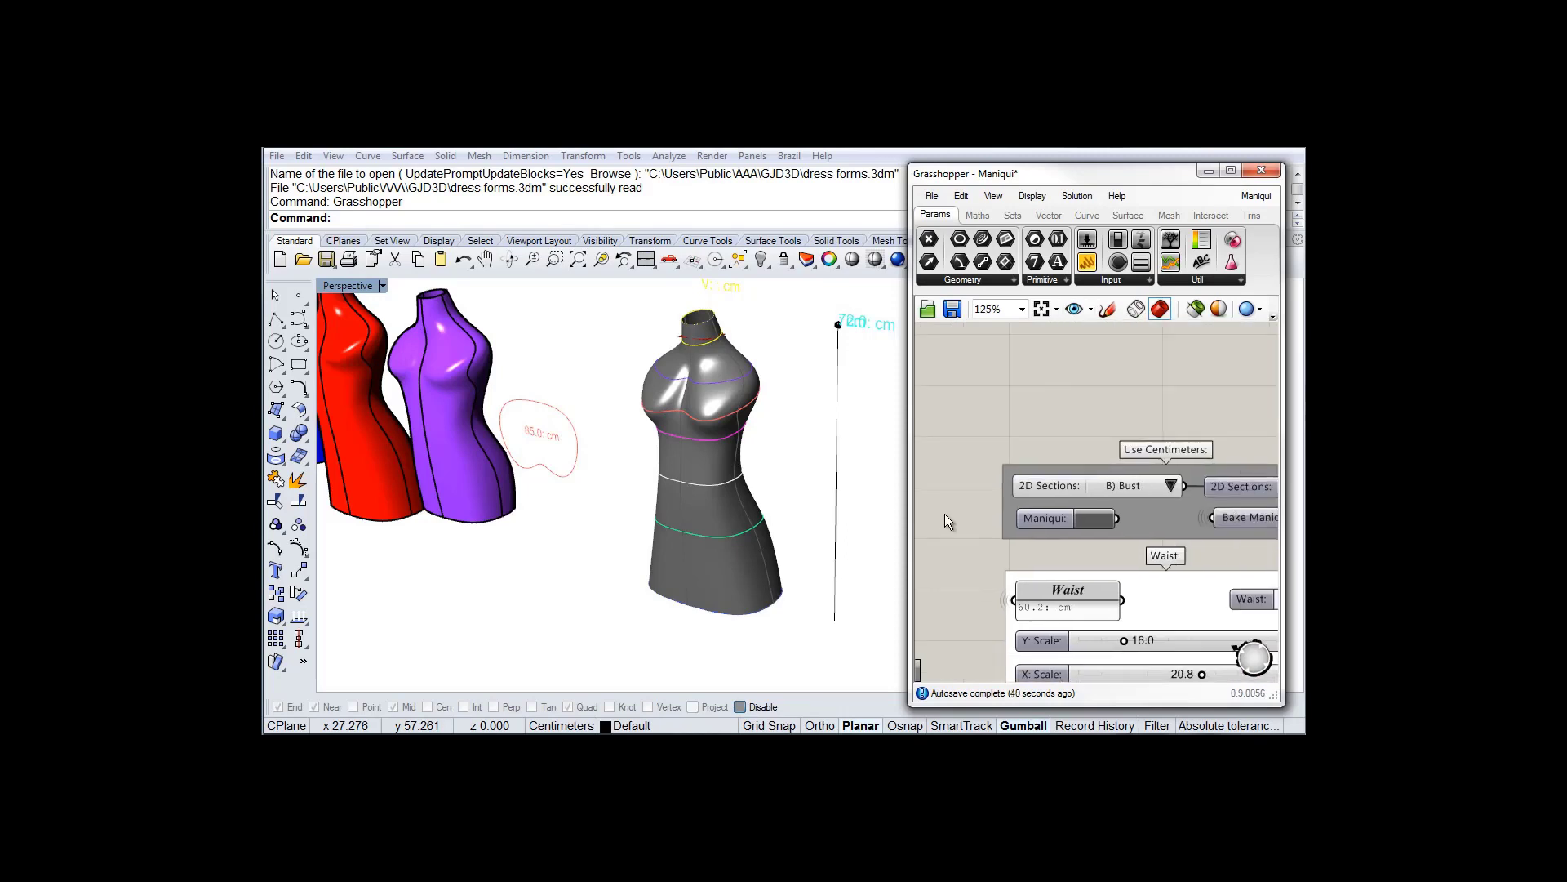
{"action": "right_click_drag", "start_coordinate": [1226, 395], "coordinate": [1166, 339]}
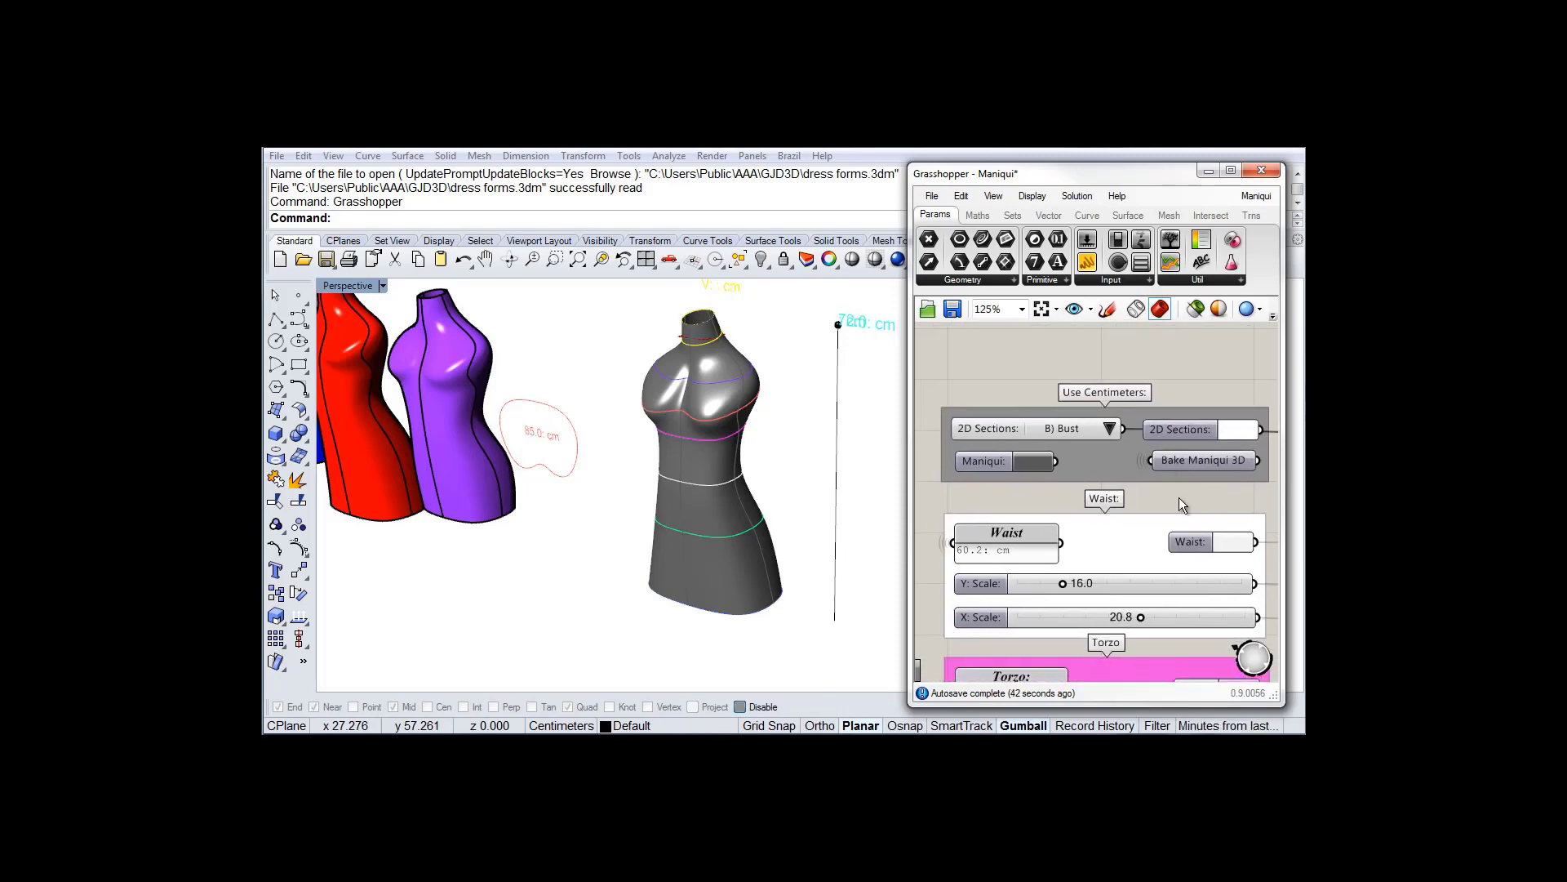
{"action": "right_click", "coordinate": [1185, 461]}
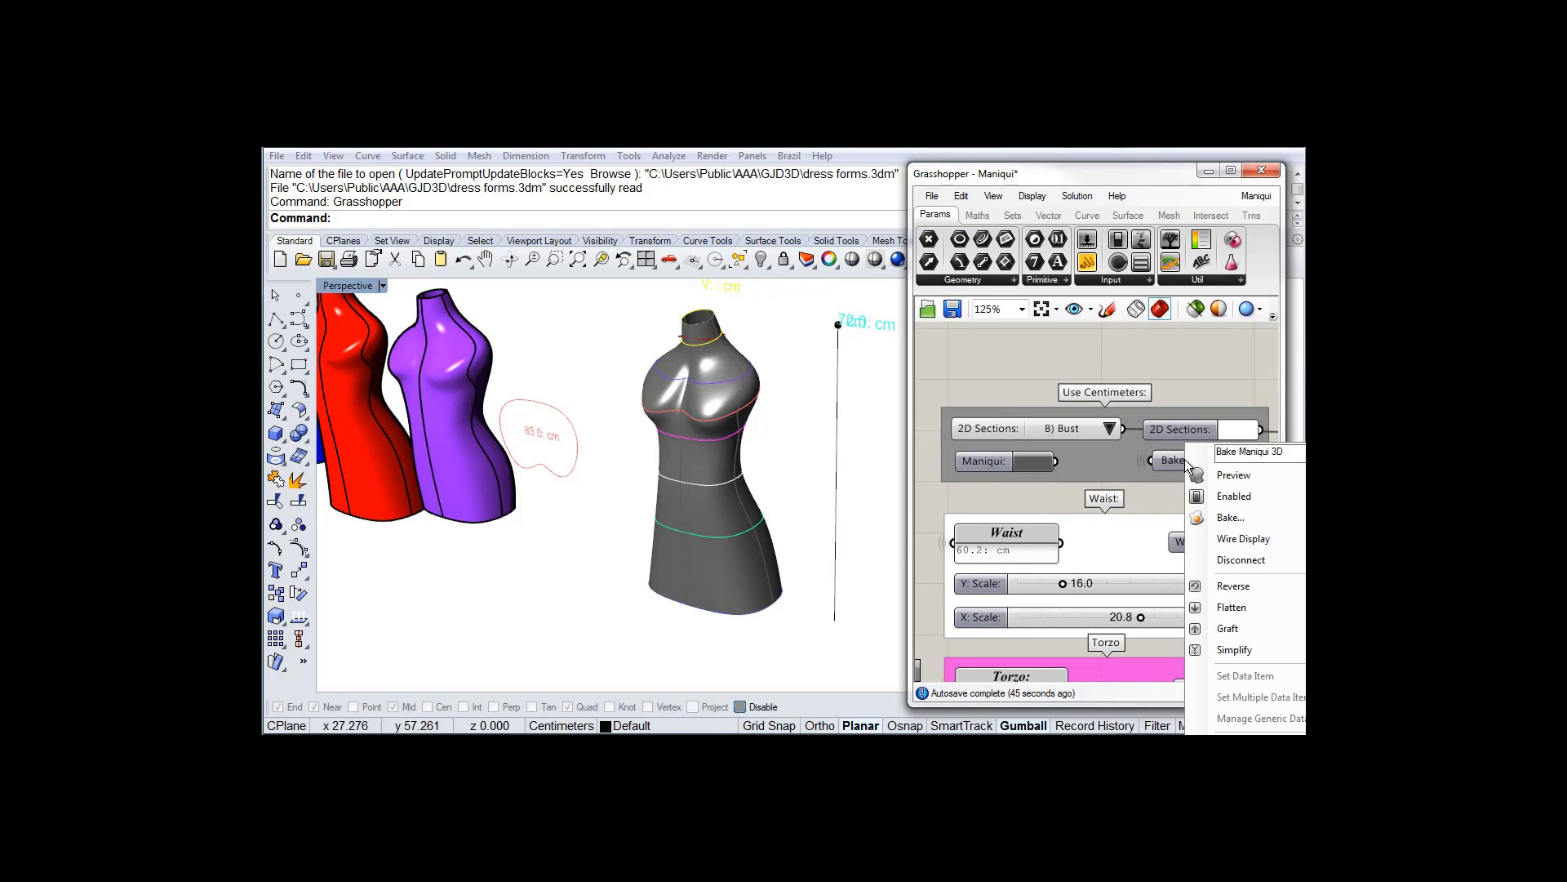
{"action": "left_click", "coordinate": [1227, 517]}
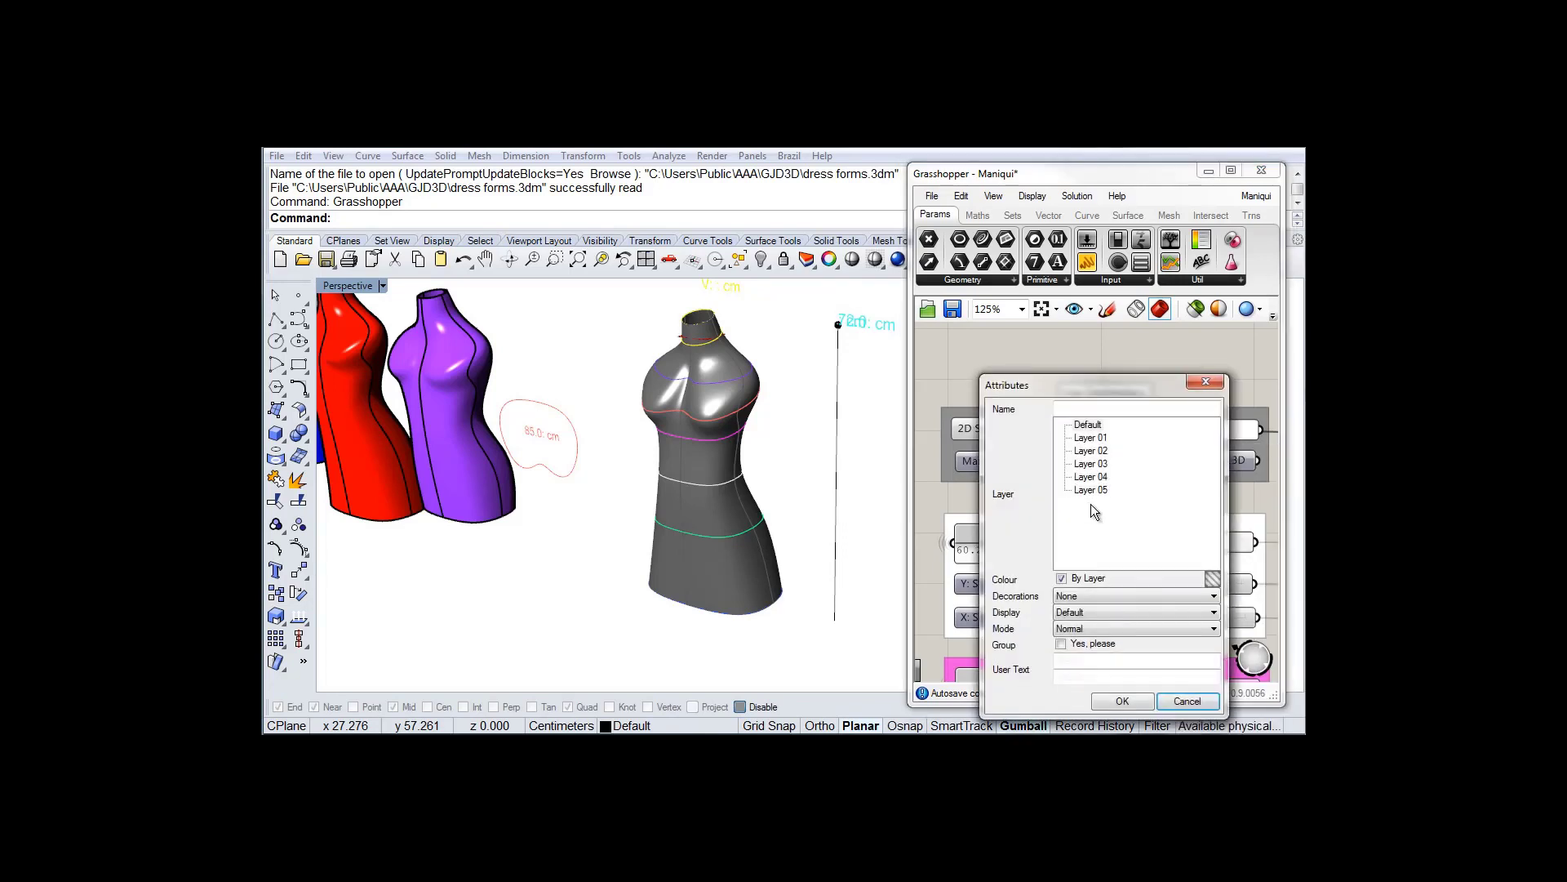
{"action": "left_click", "coordinate": [1091, 492]}
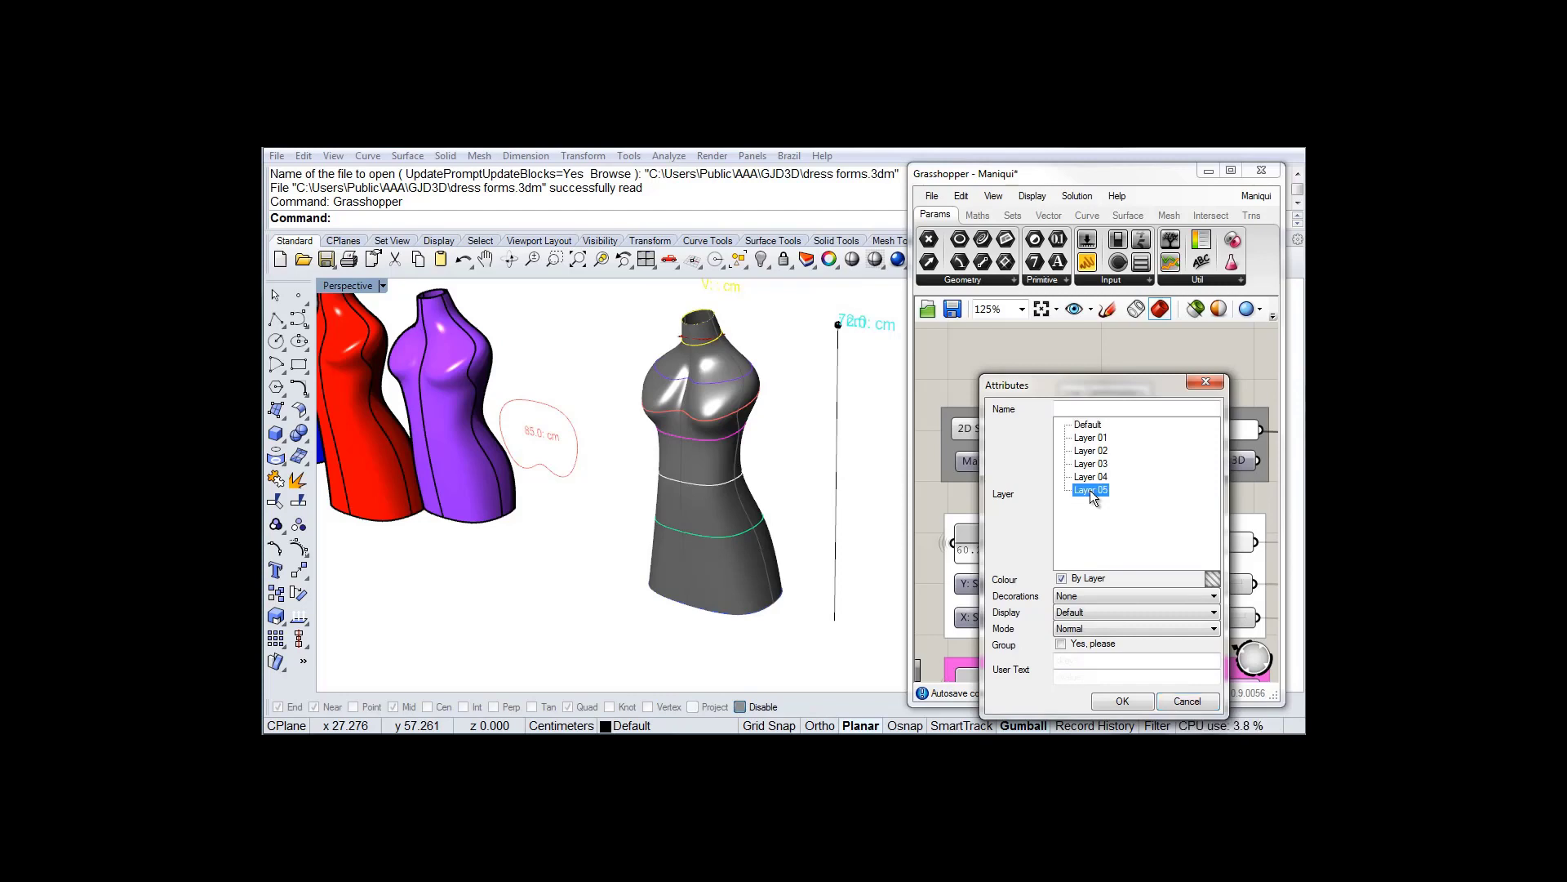
{"action": "left_click", "coordinate": [1122, 701]}
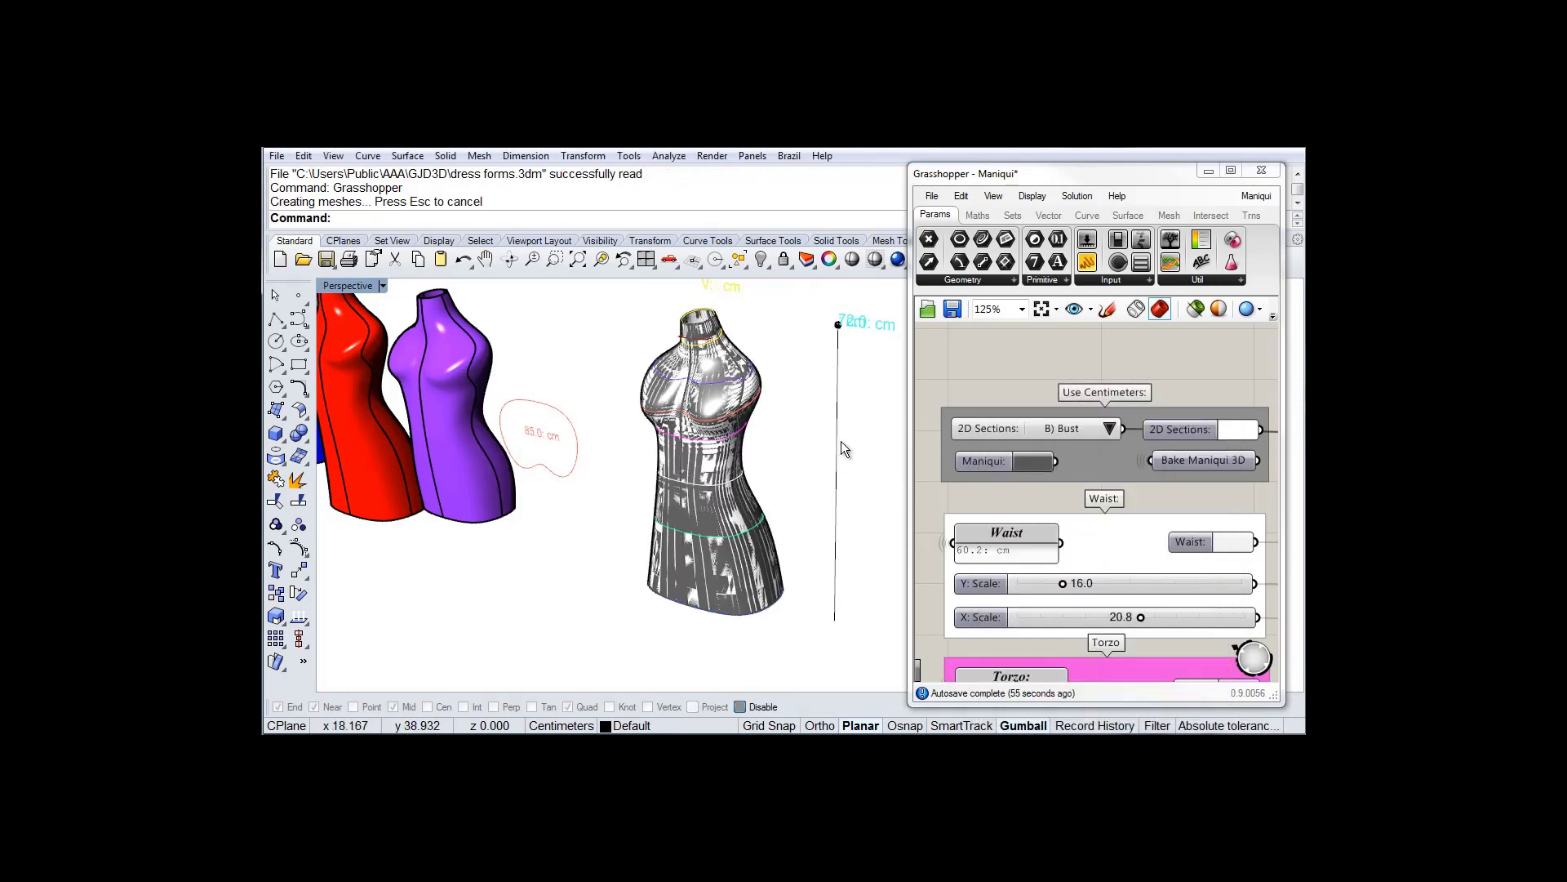
Move the baked white mannequin along the row of coloured dress forms to the far end, beside the green one
{"action": "right_click_drag", "start_coordinate": [735, 462], "coordinate": [768, 487], "text": "shift"}
{"action": "scroll", "coordinate": [825, 482], "scroll_direction": "down", "scroll_amount": 3}
{"action": "scroll", "coordinate": [747, 476], "scroll_direction": "down", "scroll_amount": 4}
{"action": "left_click", "coordinate": [816, 502]}
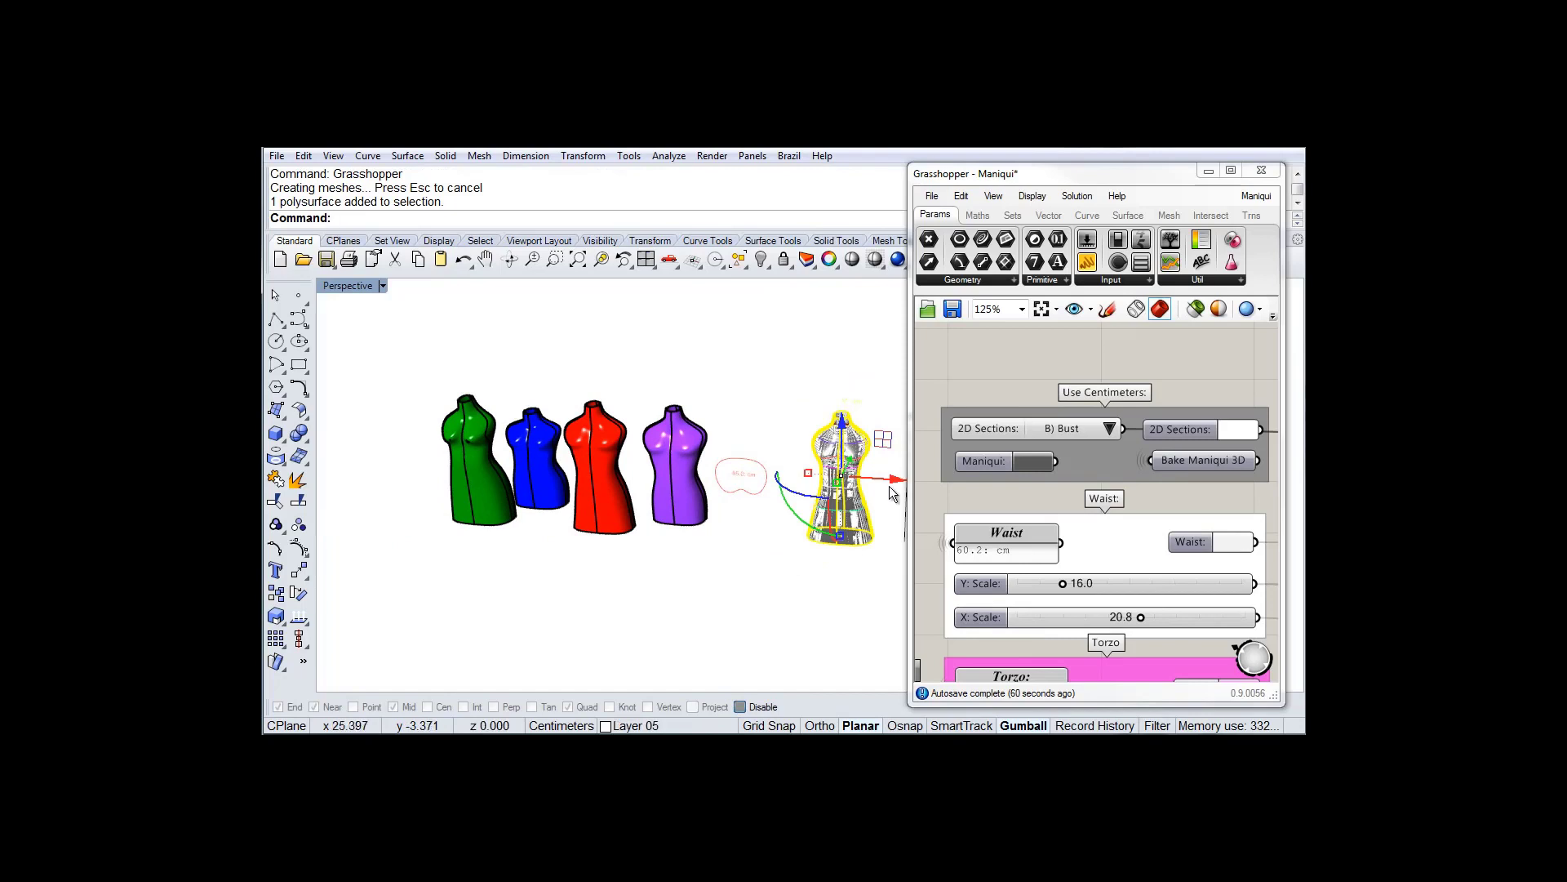
{"action": "left_click_drag", "start_coordinate": [889, 486], "coordinate": [447, 452]}
{"action": "left_click", "coordinate": [463, 342]}
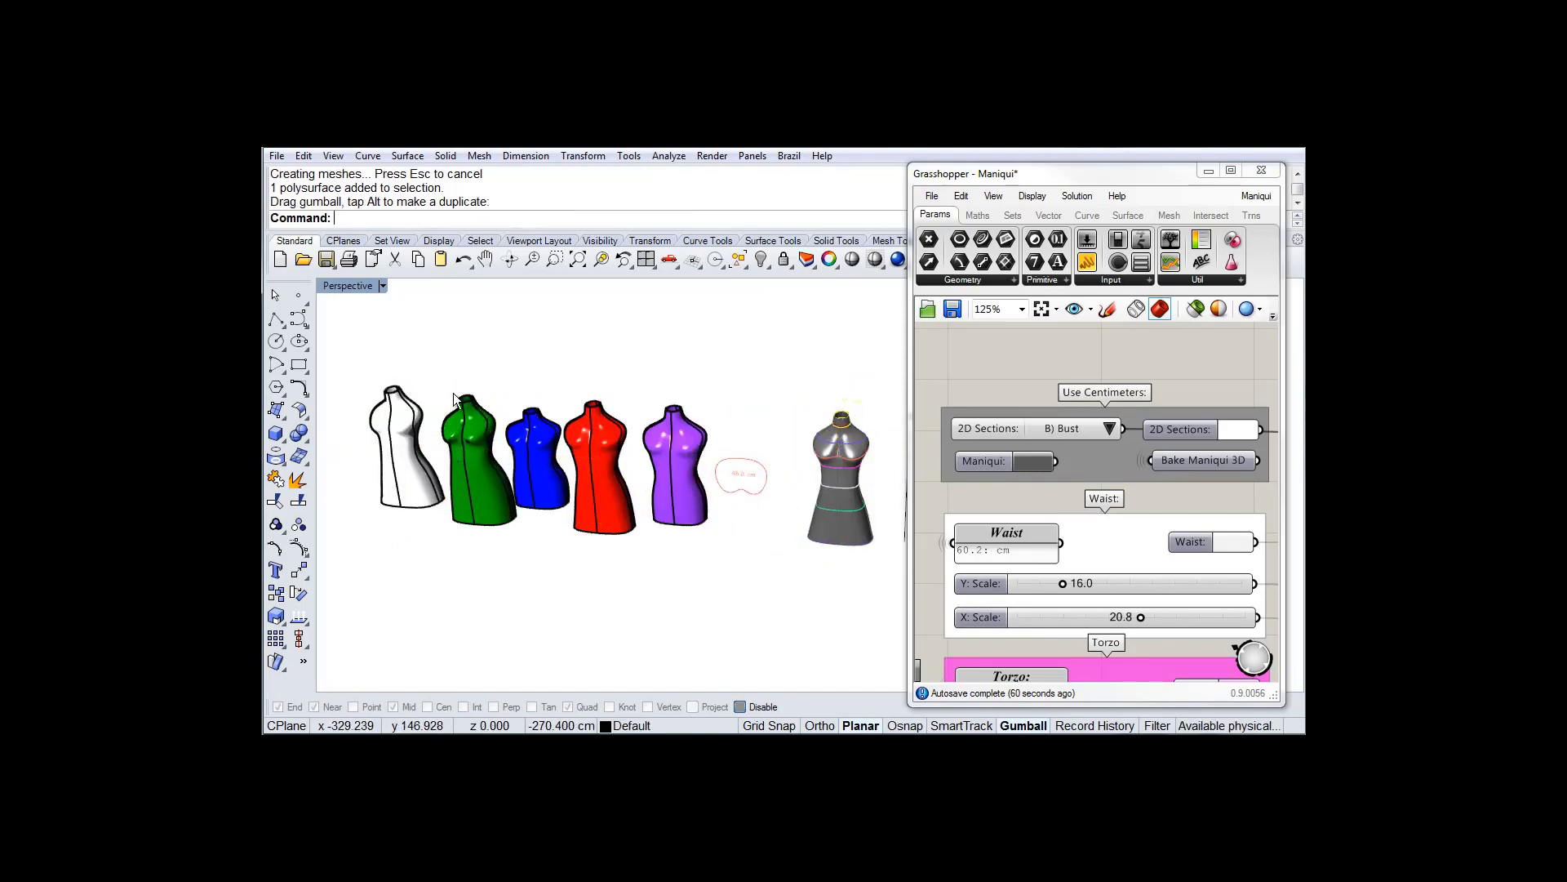
Switch to a maximized Front viewport framed on the white mannequin and set its display mode to Shaded
{"action": "right_click_drag", "start_coordinate": [453, 397], "coordinate": [688, 453], "text": "shift"}
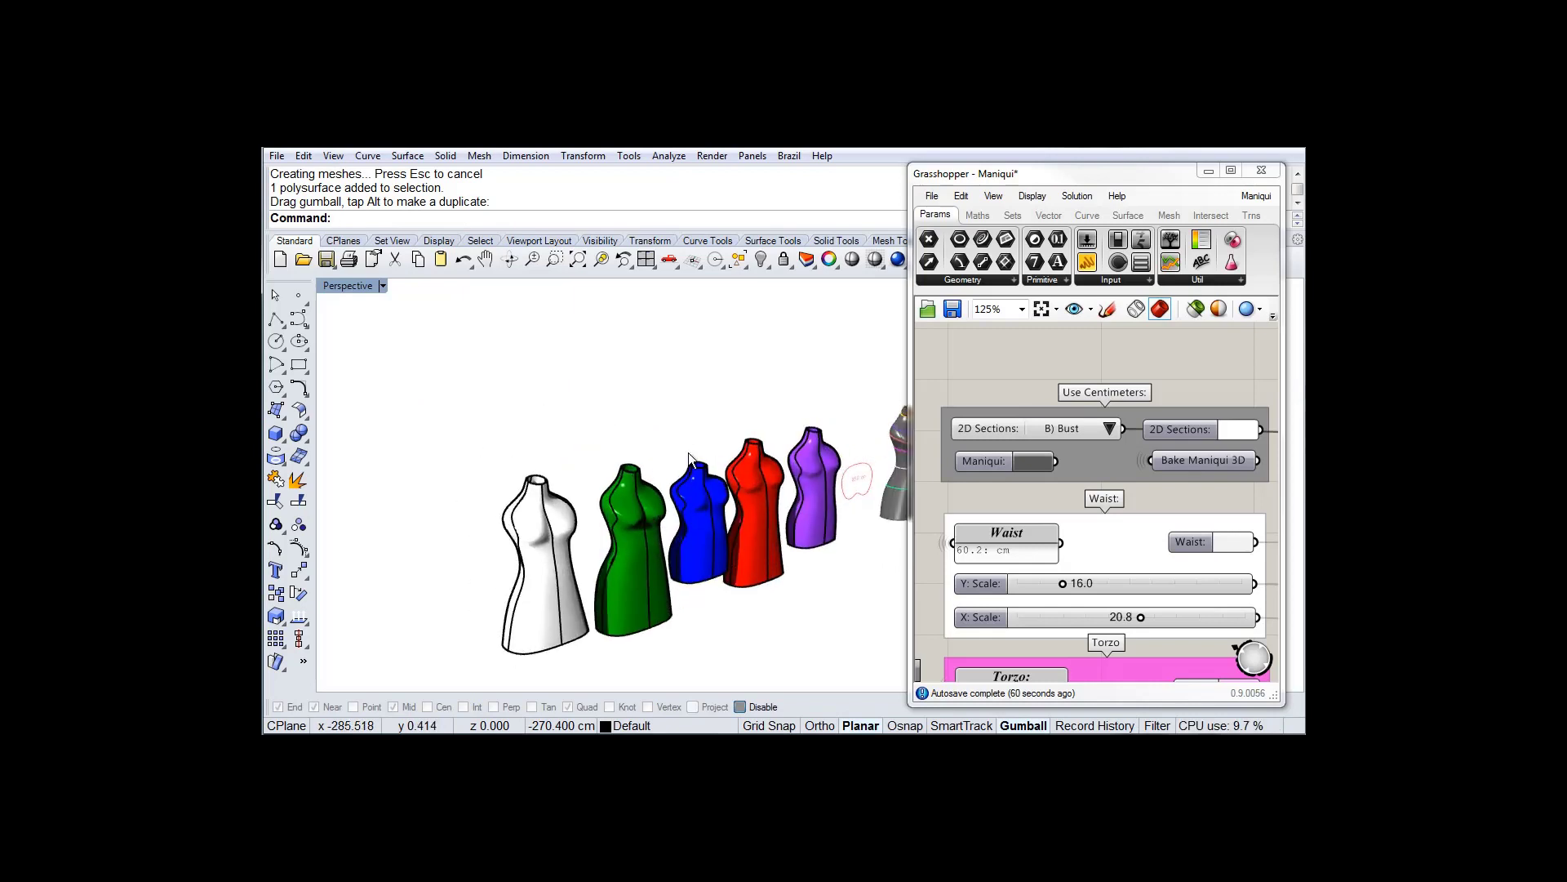
{"action": "right_click_drag", "start_coordinate": [546, 575], "coordinate": [532, 458], "text": "ctrl"}
{"action": "scroll", "coordinate": [581, 472], "scroll_direction": "down", "scroll_amount": 4}
{"action": "right_click_drag", "start_coordinate": [723, 518], "coordinate": [580, 519]}
{"action": "right_click_drag", "start_coordinate": [570, 450], "coordinate": [723, 451]}
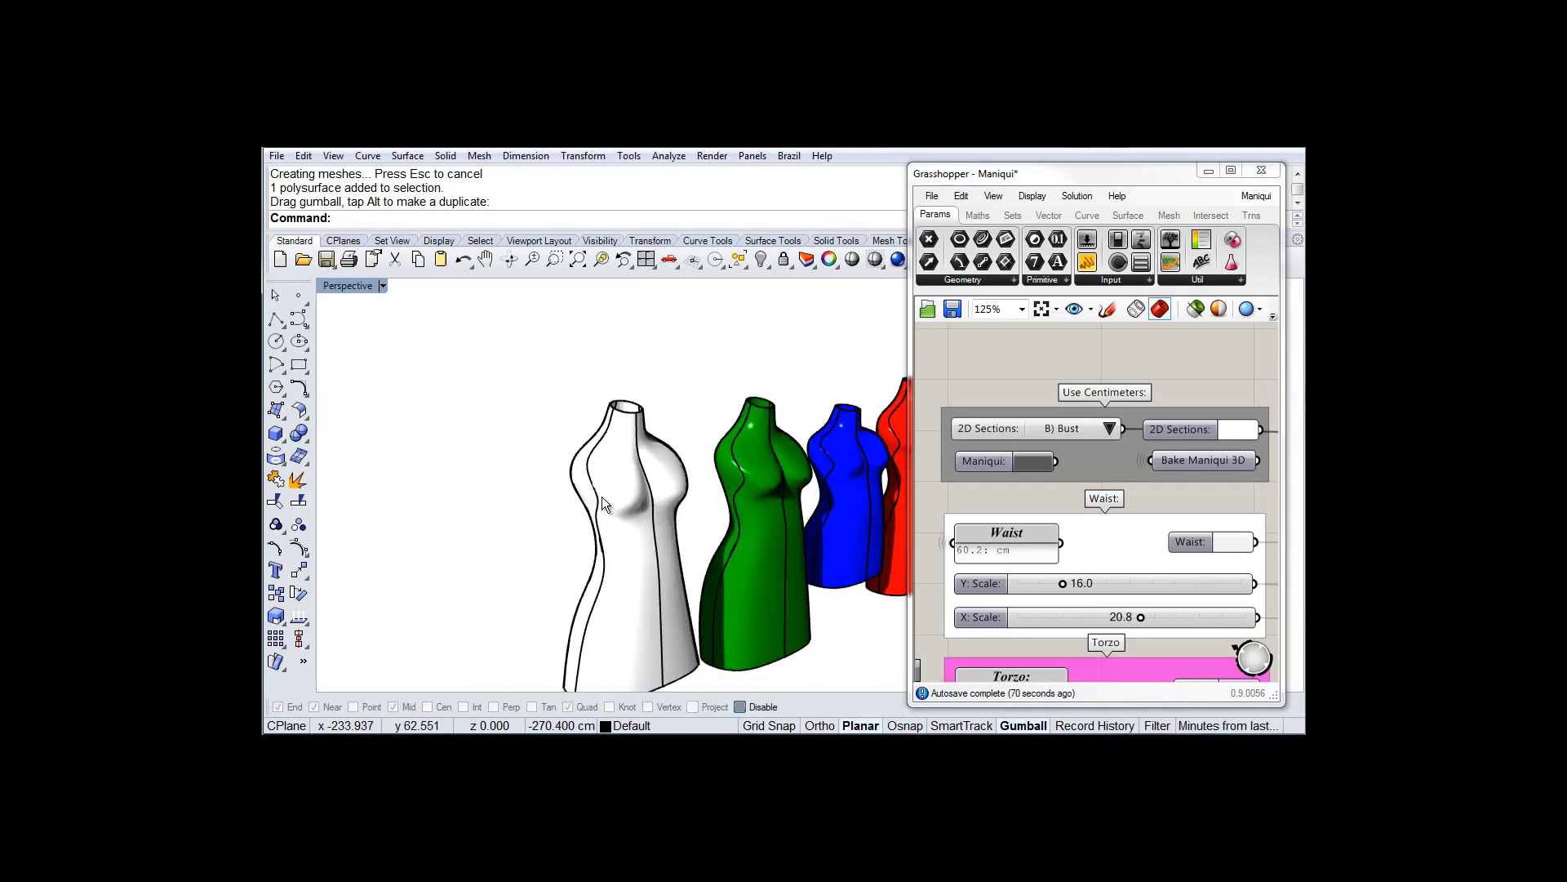
{"action": "double_click", "coordinate": [350, 287]}
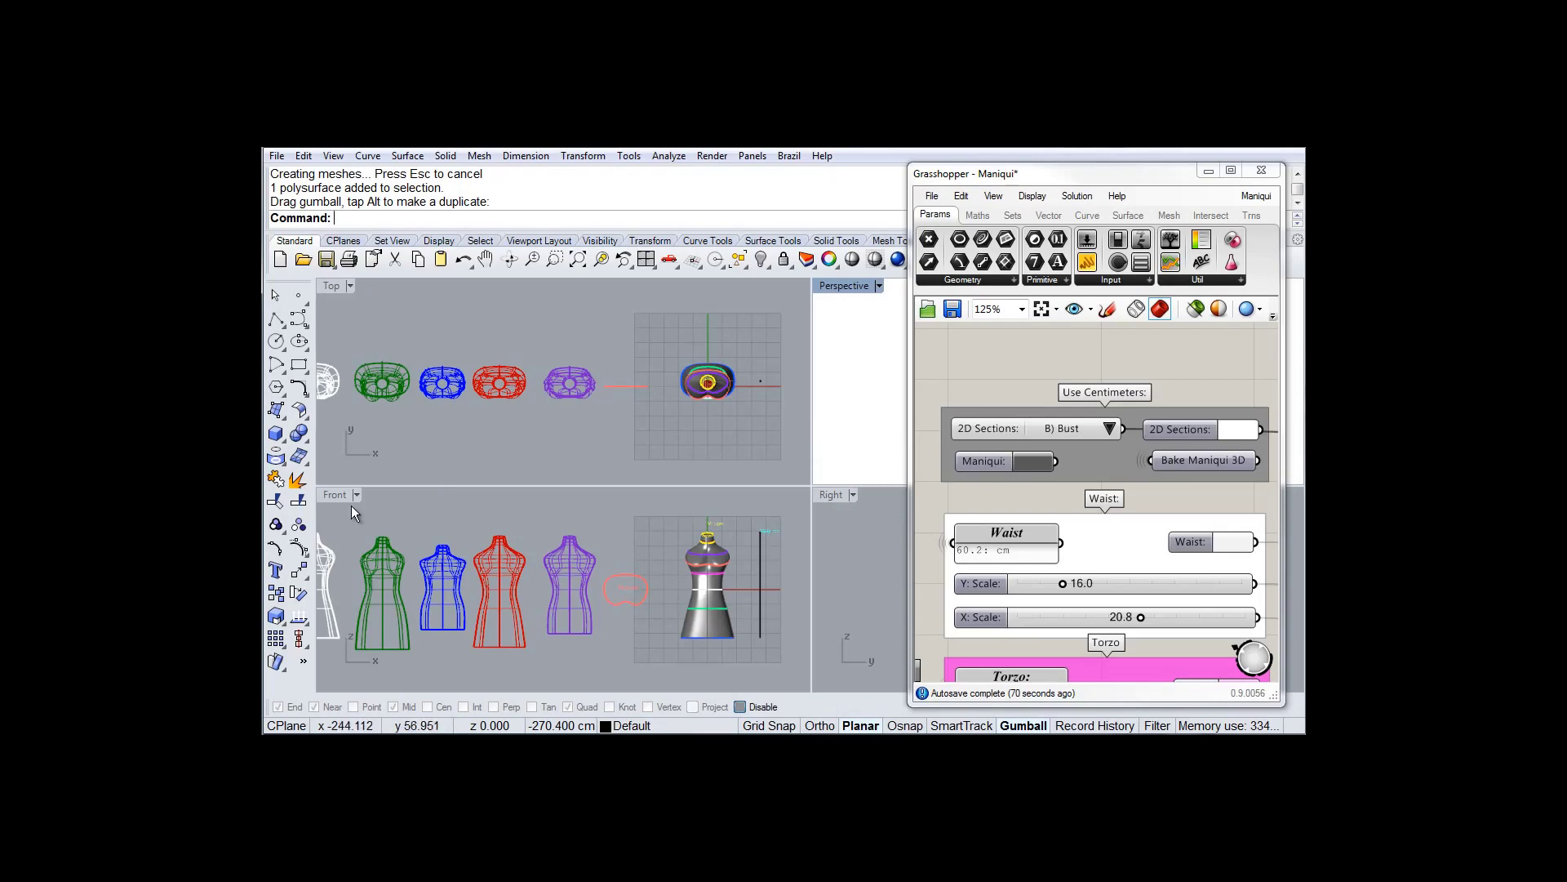
{"action": "double_click", "coordinate": [335, 495]}
{"action": "scroll", "coordinate": [639, 510], "scroll_direction": "up", "scroll_amount": 5}
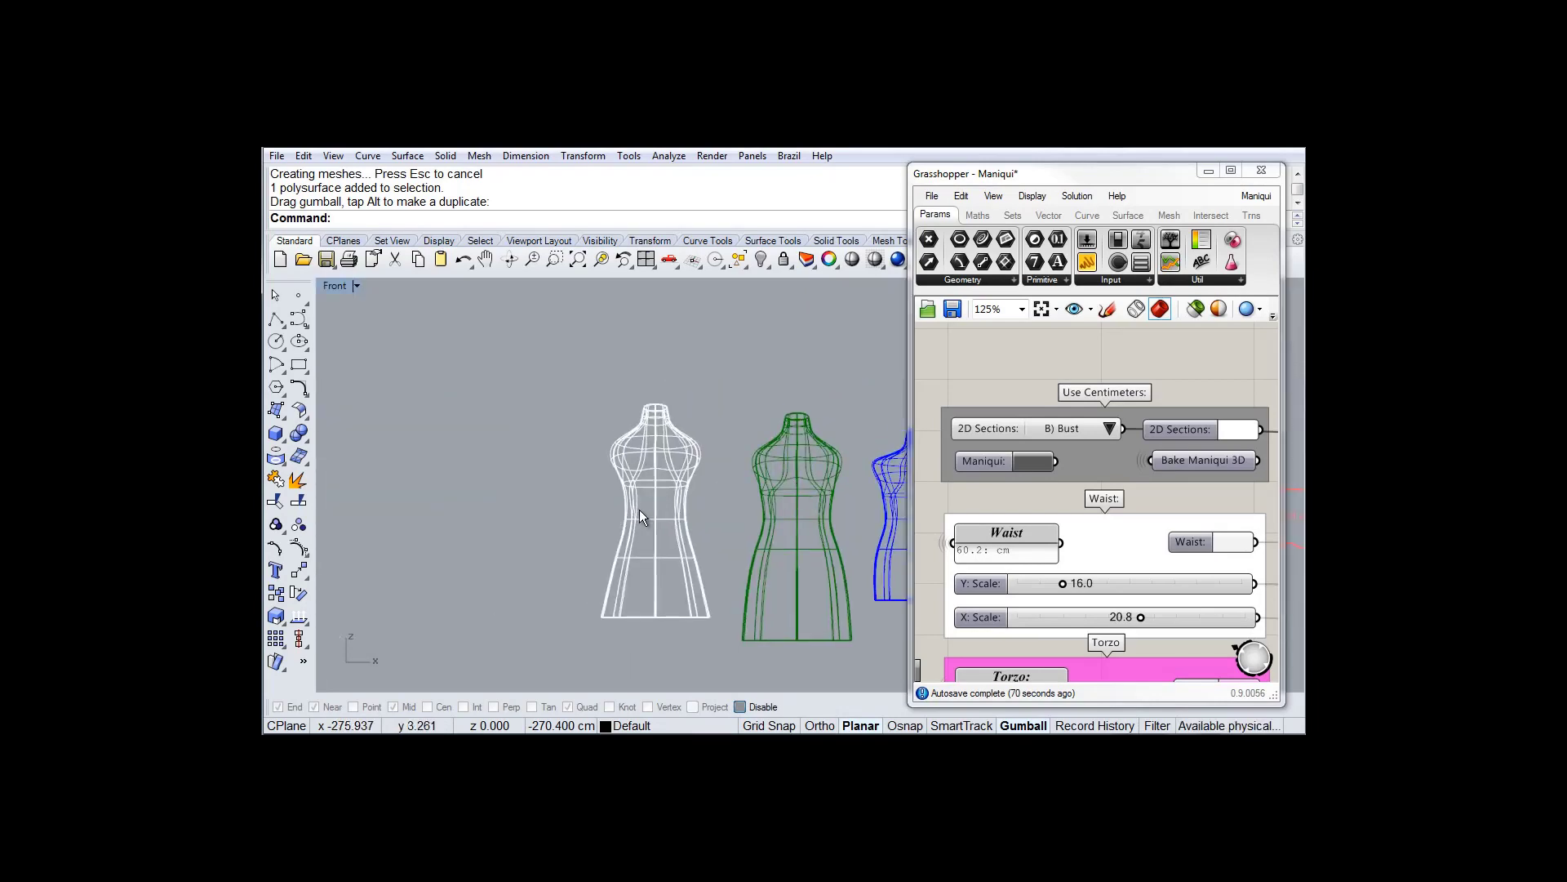
{"action": "left_click", "coordinate": [875, 259]}
Flip the surface direction of the baked white mannequin polysurface
{"action": "scroll", "coordinate": [601, 439], "scroll_direction": "up", "scroll_amount": 3}
{"action": "left_click", "coordinate": [596, 444]}
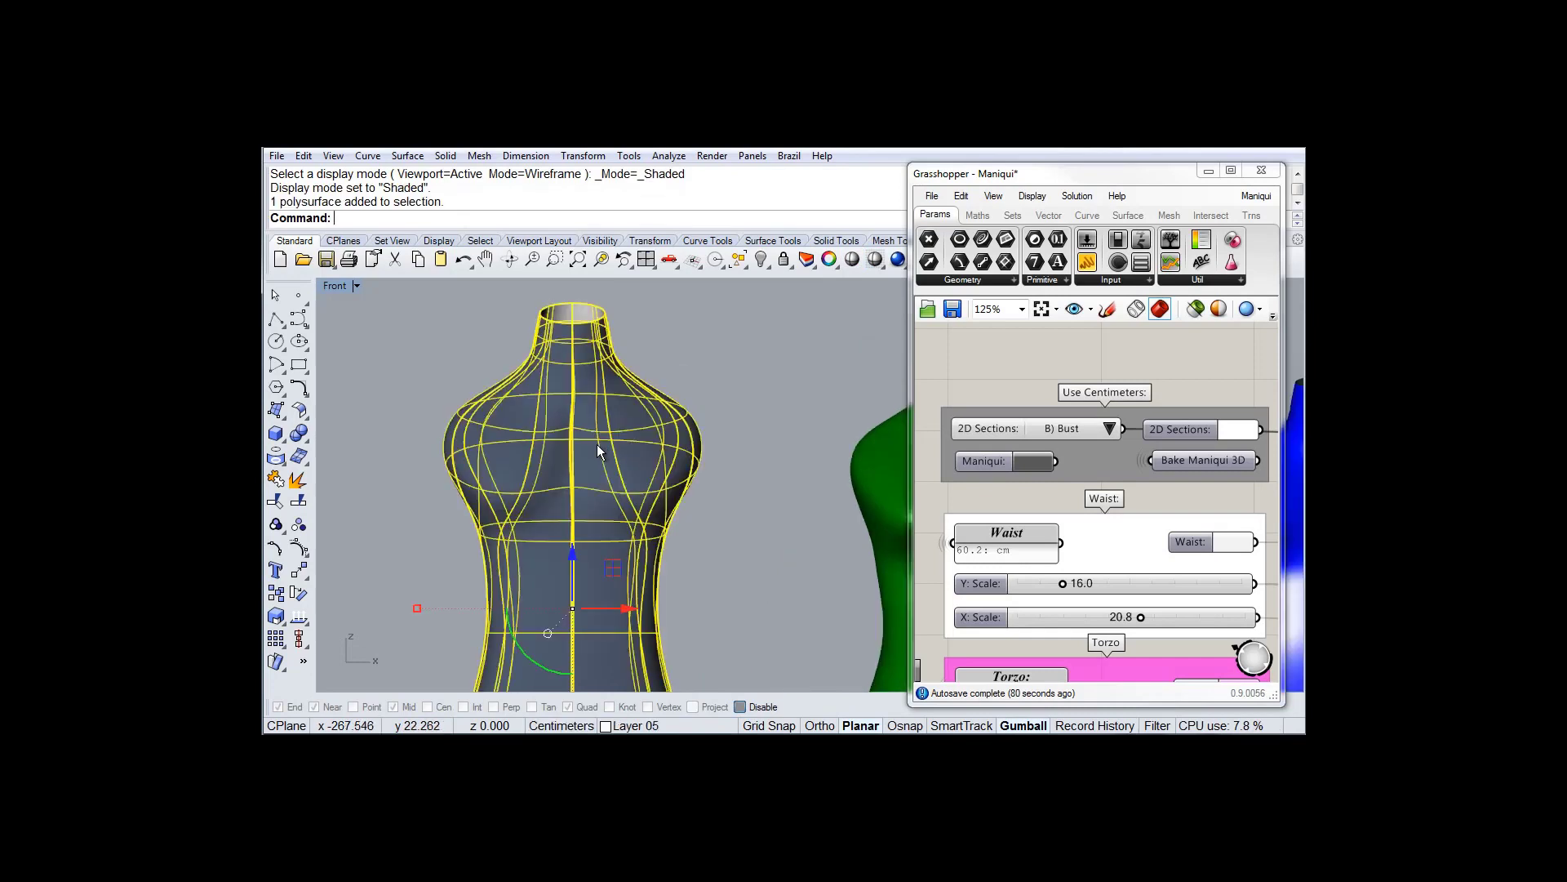
{"action": "type", "text": "Flip"}
{"action": "key", "text": "Return"}
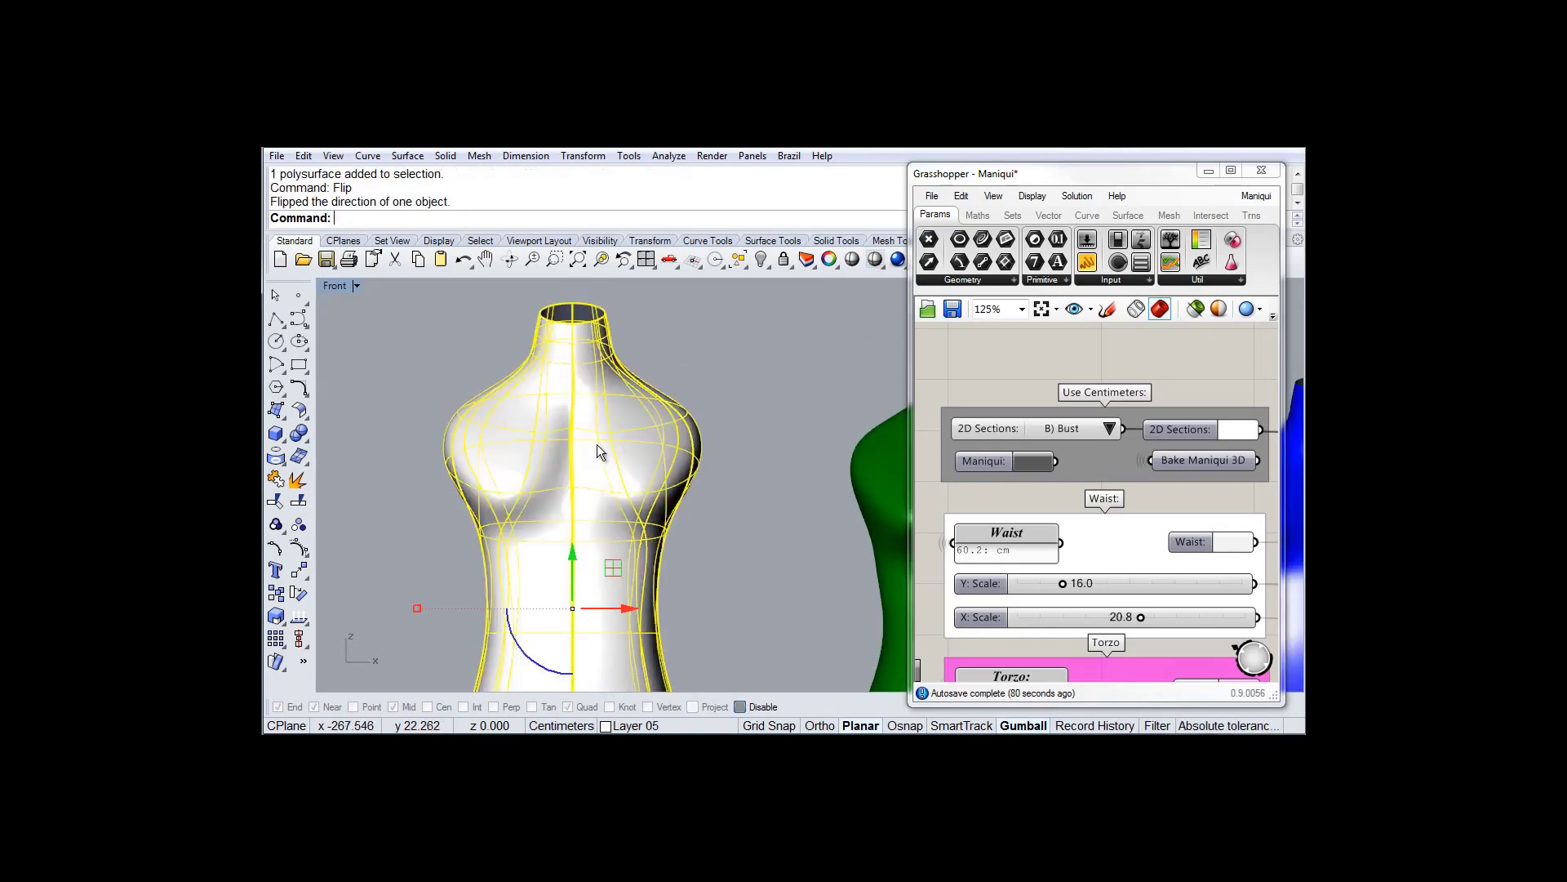
{"action": "left_click", "coordinate": [735, 397]}
Draw a six-point interpolated curve over the white mannequin from beside the neck diagonally across the chest to past the opposite waist
{"action": "scroll", "coordinate": [611, 454], "scroll_direction": "down", "scroll_amount": 2}
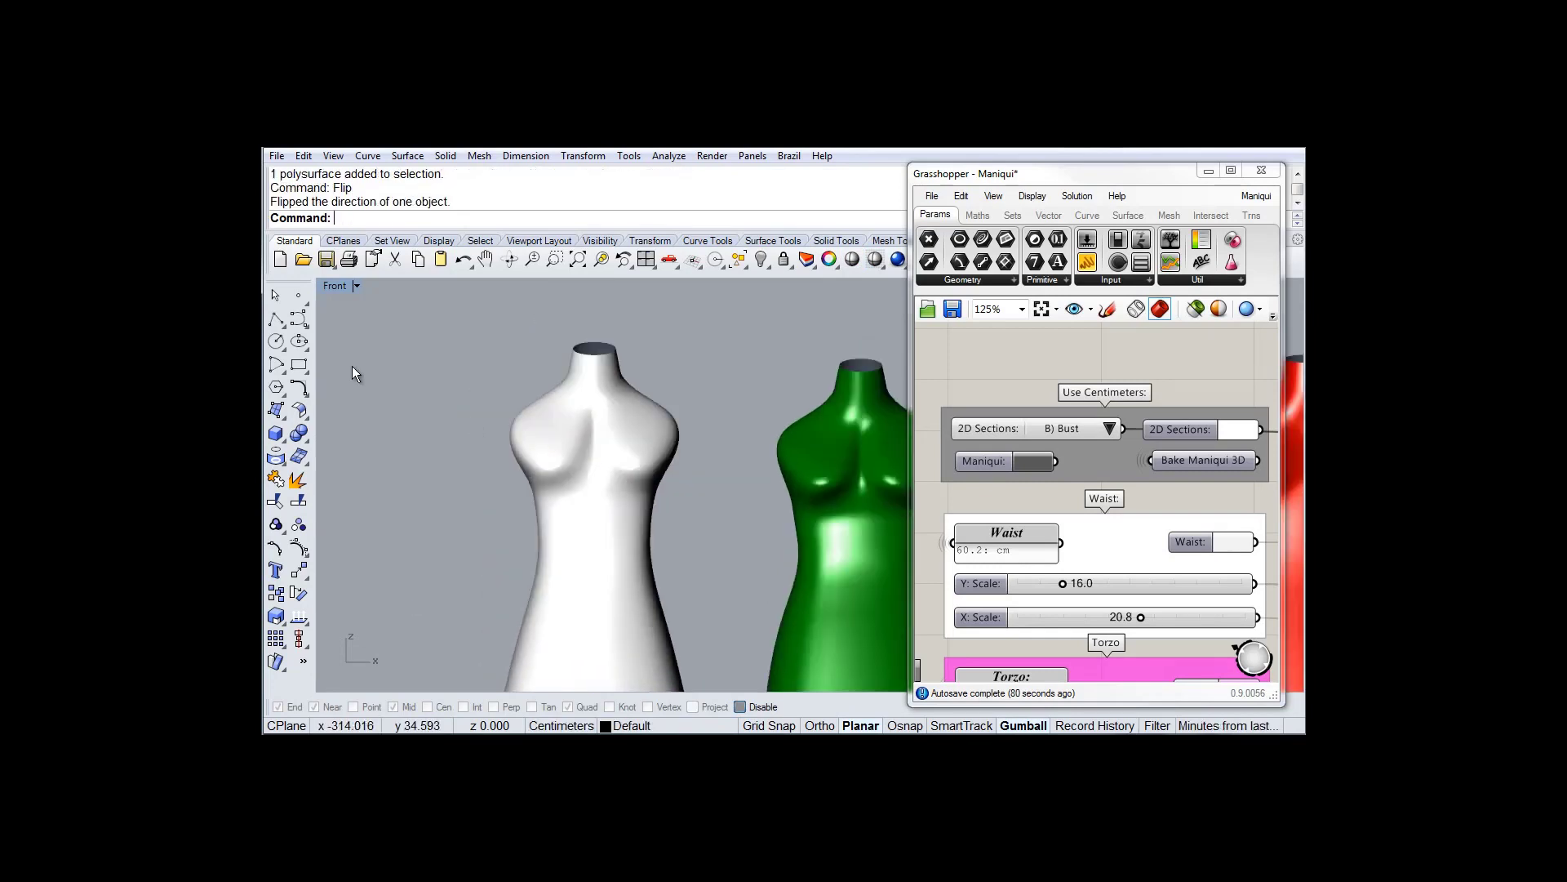
{"action": "left_click", "coordinate": [300, 320]}
{"action": "left_click", "coordinate": [343, 331]}
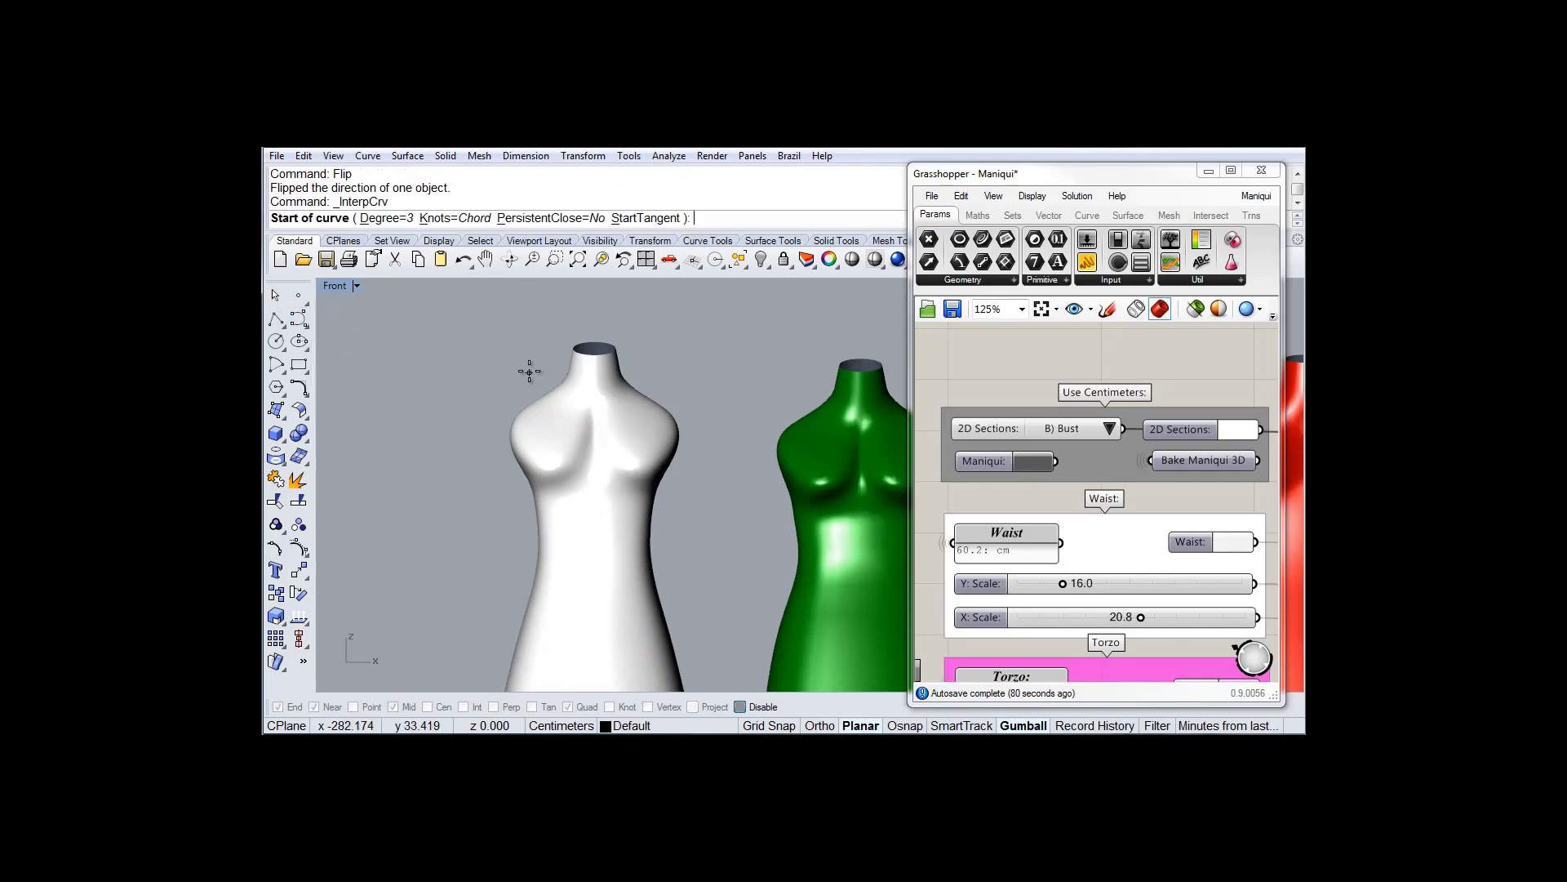
{"action": "left_click", "coordinate": [554, 368]}
{"action": "left_click", "coordinate": [571, 398]}
{"action": "left_click", "coordinate": [589, 470]}
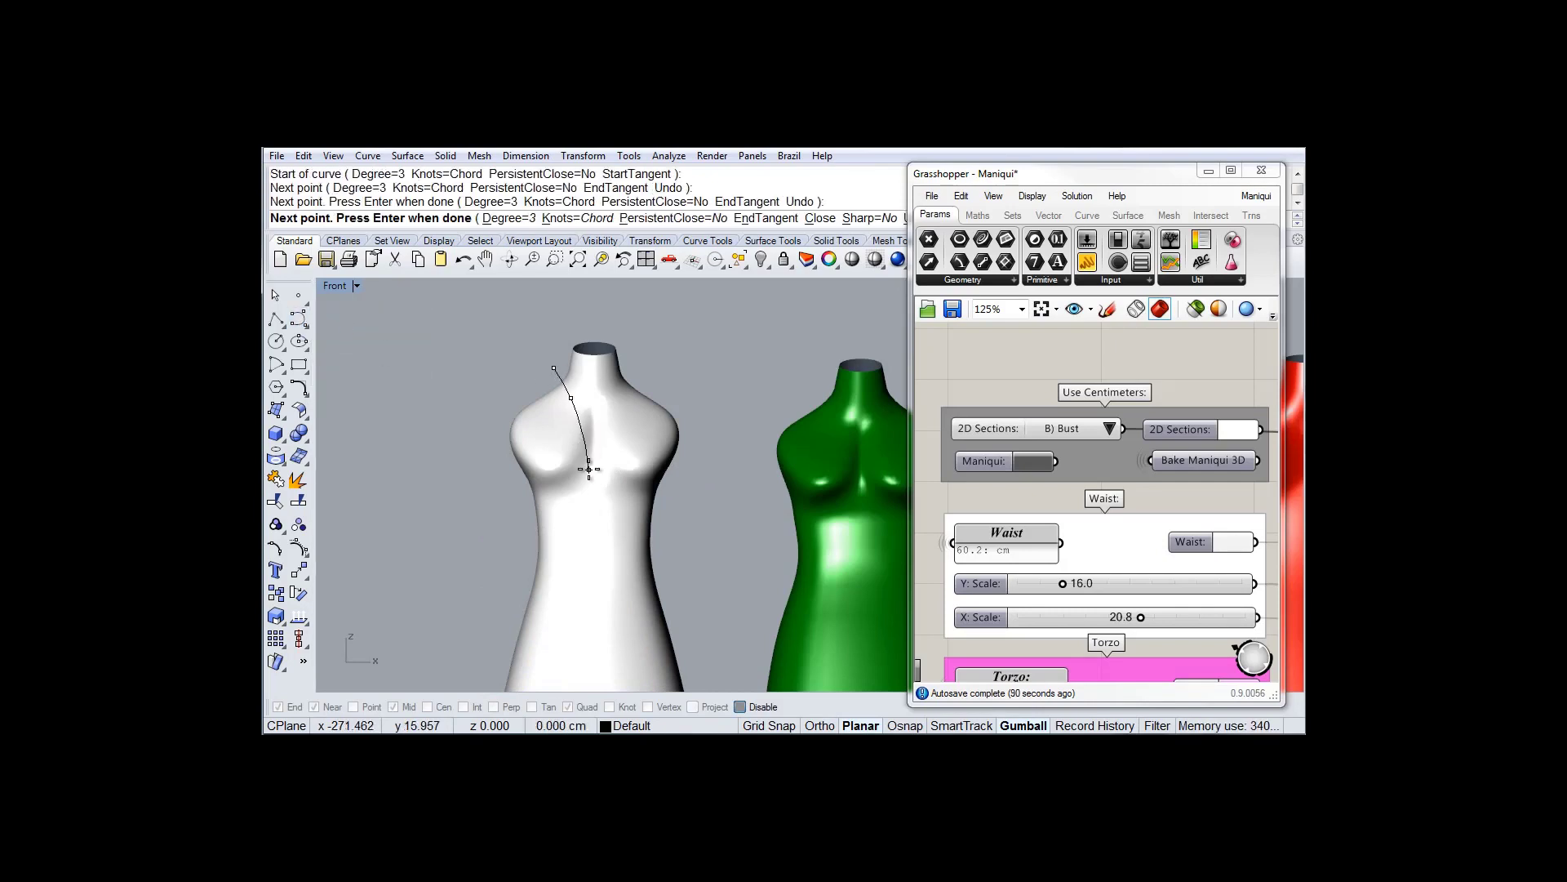
{"action": "left_click", "coordinate": [608, 517]}
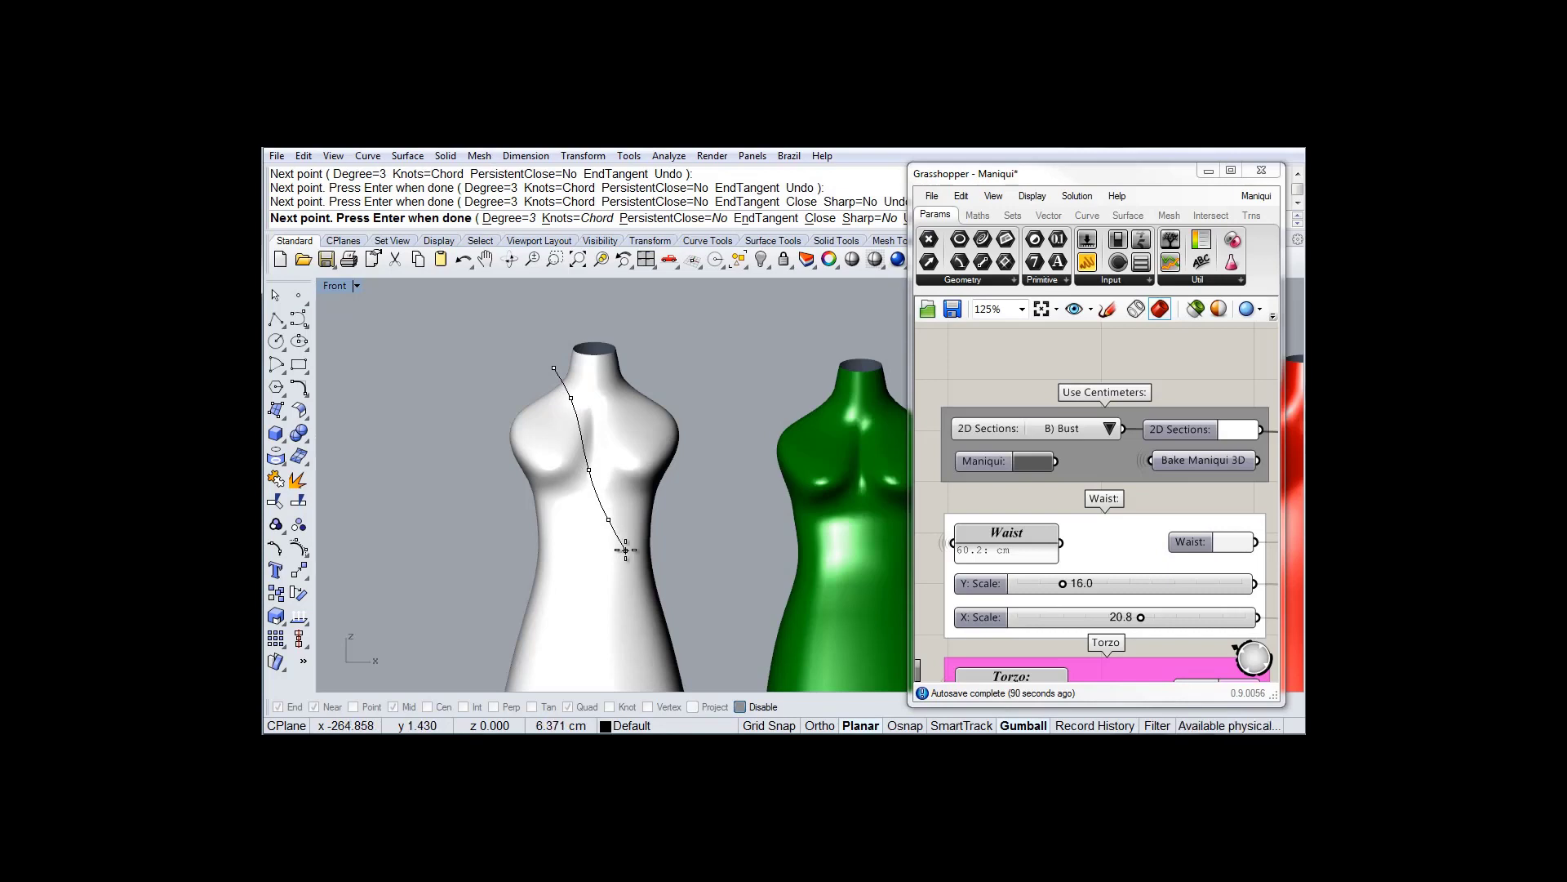
{"action": "left_click", "coordinate": [628, 554]}
{"action": "left_click", "coordinate": [668, 579]}
{"action": "key", "text": "Return"}
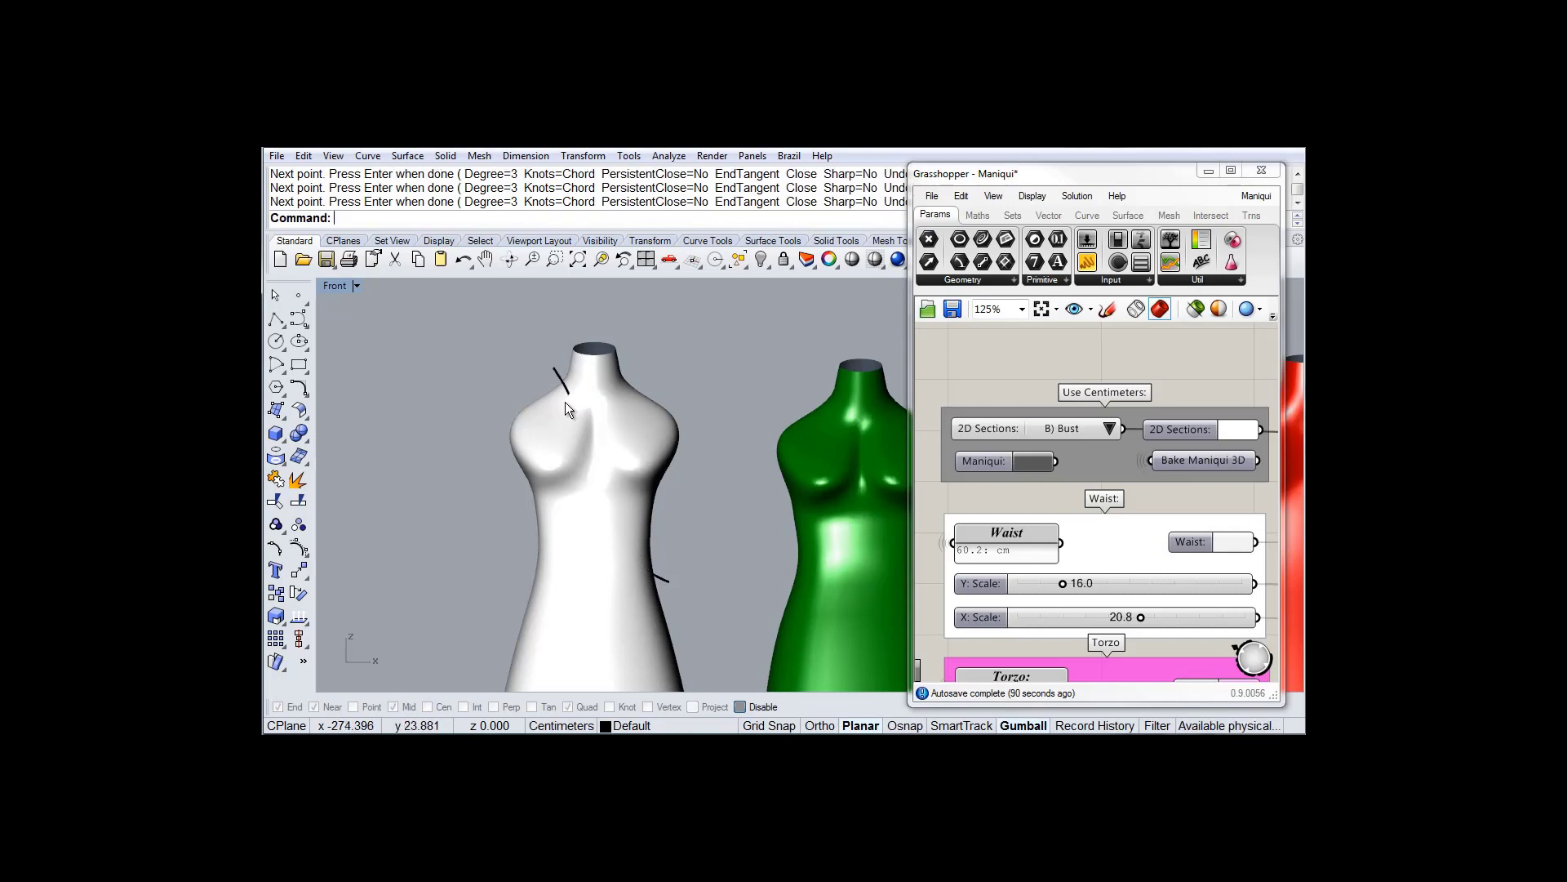
Draw a second, five-point interpolated curve from outside the shoulder diagonally down below the first curve to past the opposite hip
{"action": "left_click", "coordinate": [556, 371]}
{"action": "key", "text": "Return"}
{"action": "left_click", "coordinate": [494, 404]}
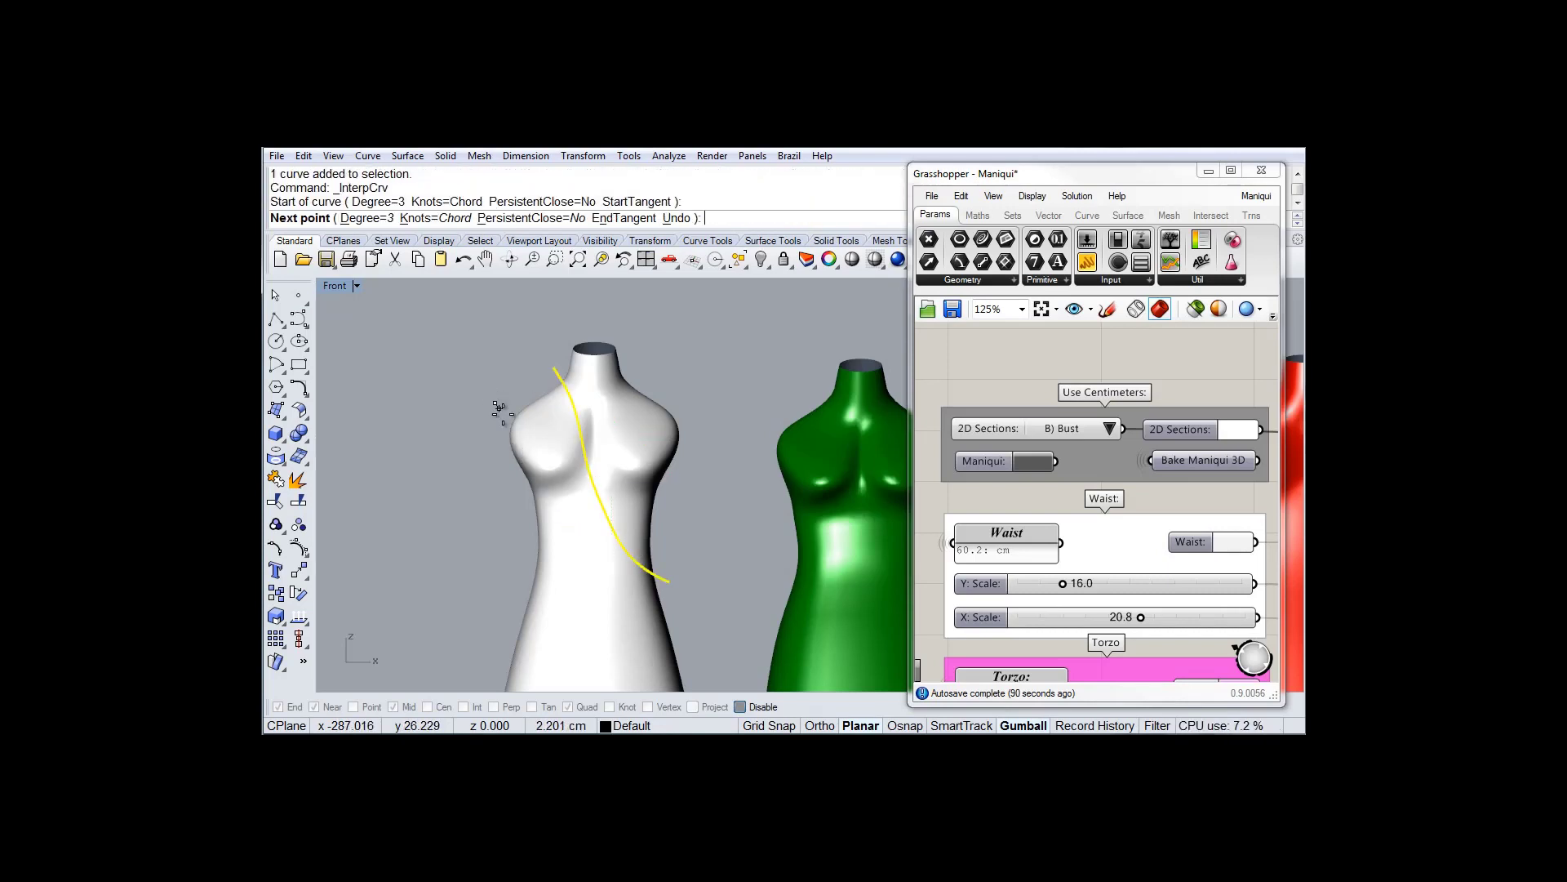
{"action": "left_click", "coordinate": [528, 441]}
{"action": "left_click", "coordinate": [557, 510]}
{"action": "left_click", "coordinate": [609, 582]}
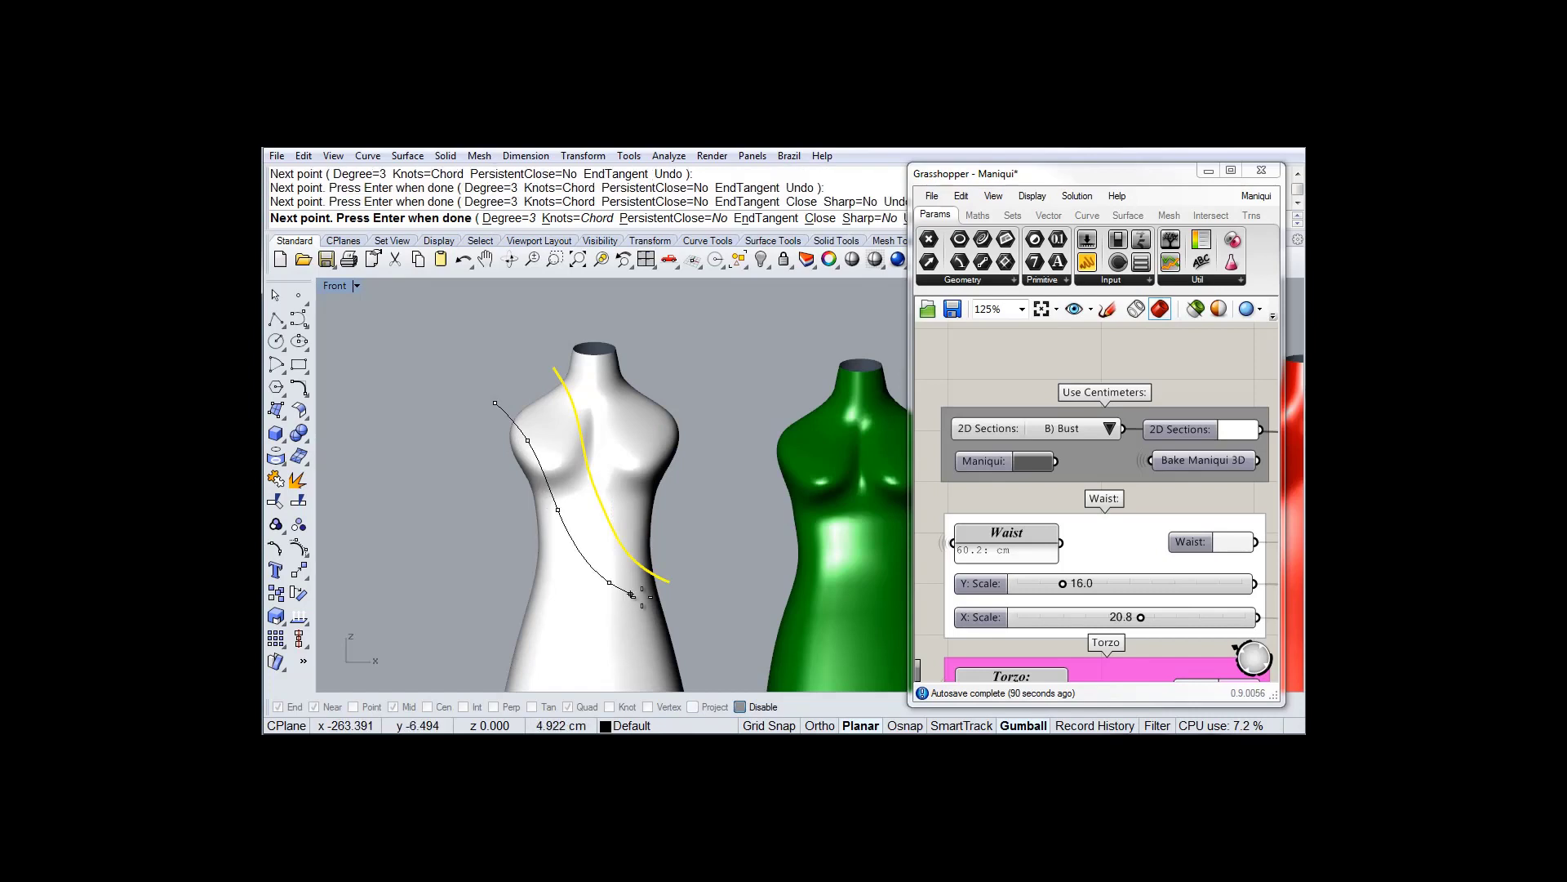
{"action": "left_click", "coordinate": [682, 603]}
{"action": "key", "text": "Return"}
Project both diagonal curves onto the white mannequin in the Front view
{"action": "left_click", "coordinate": [683, 604]}
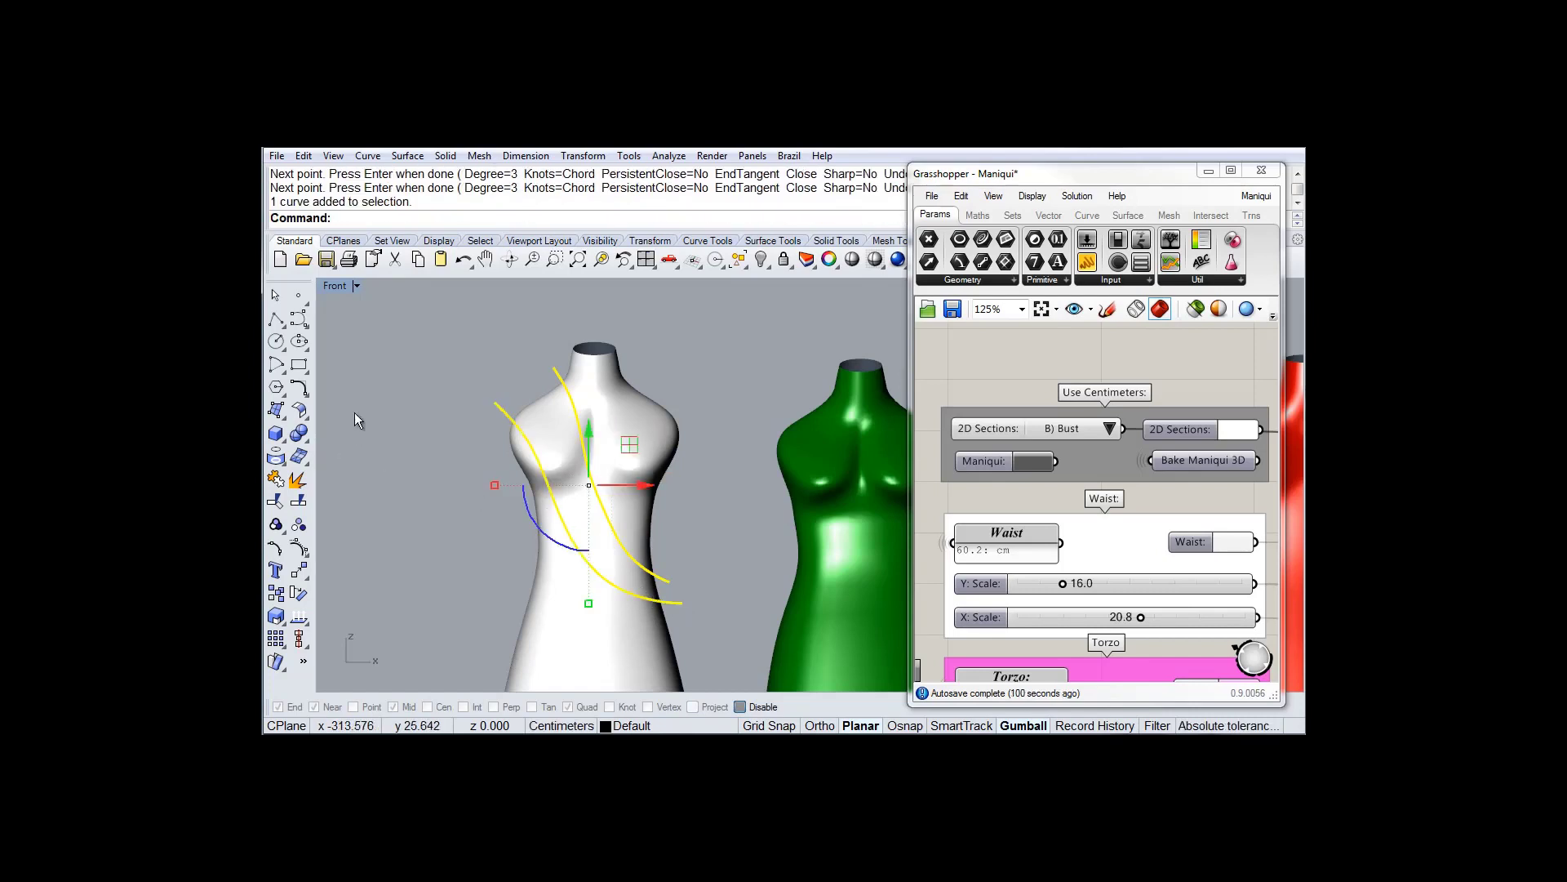
{"action": "left_click", "coordinate": [276, 456]}
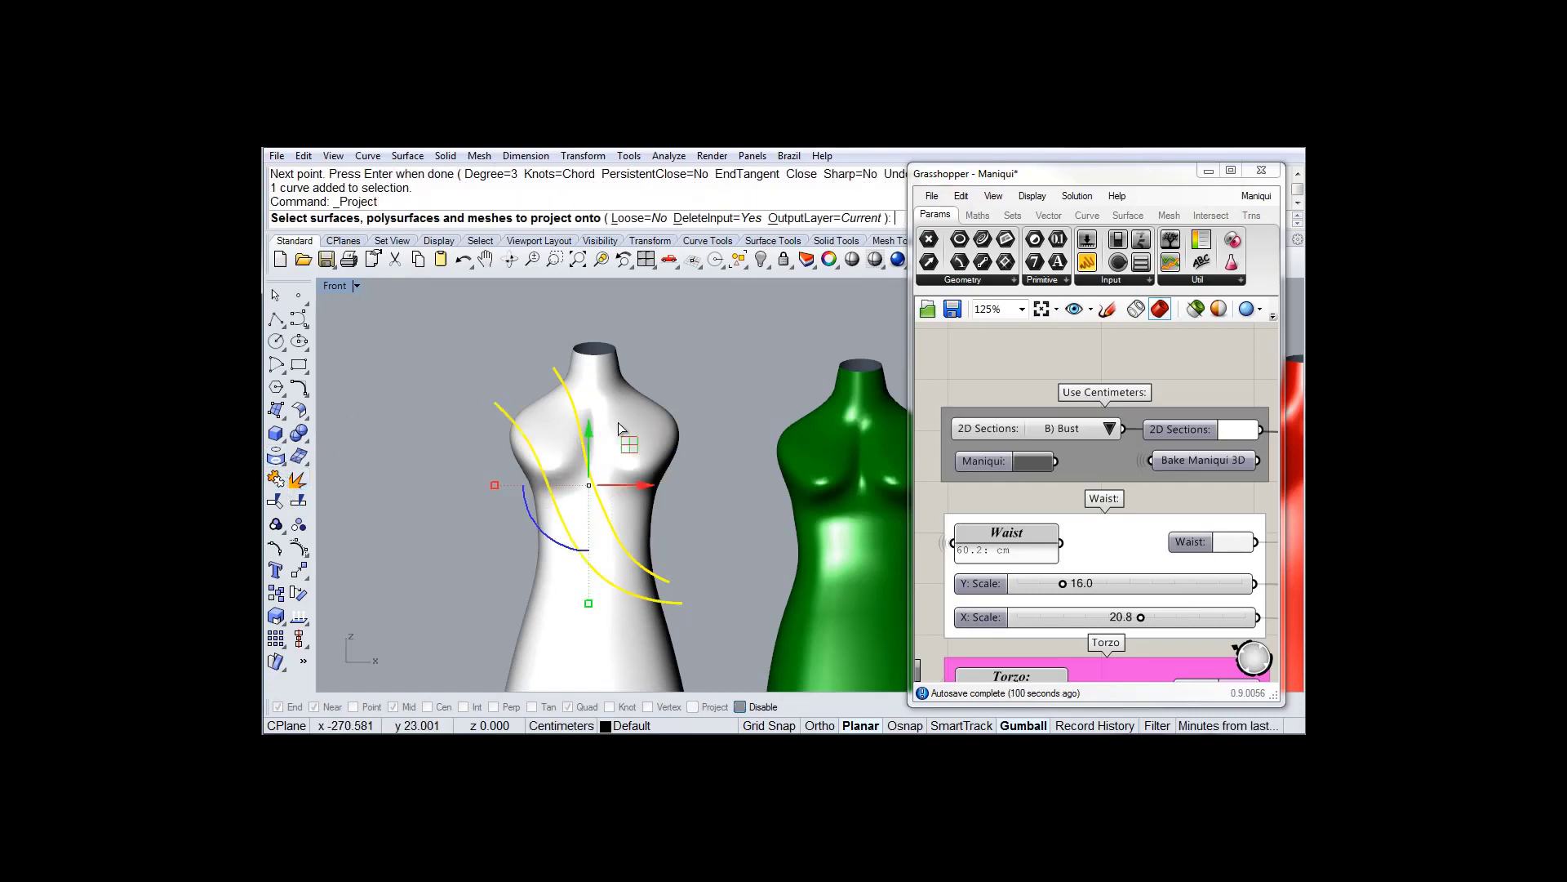
{"action": "left_click", "coordinate": [631, 418]}
{"action": "key", "text": "Return"}
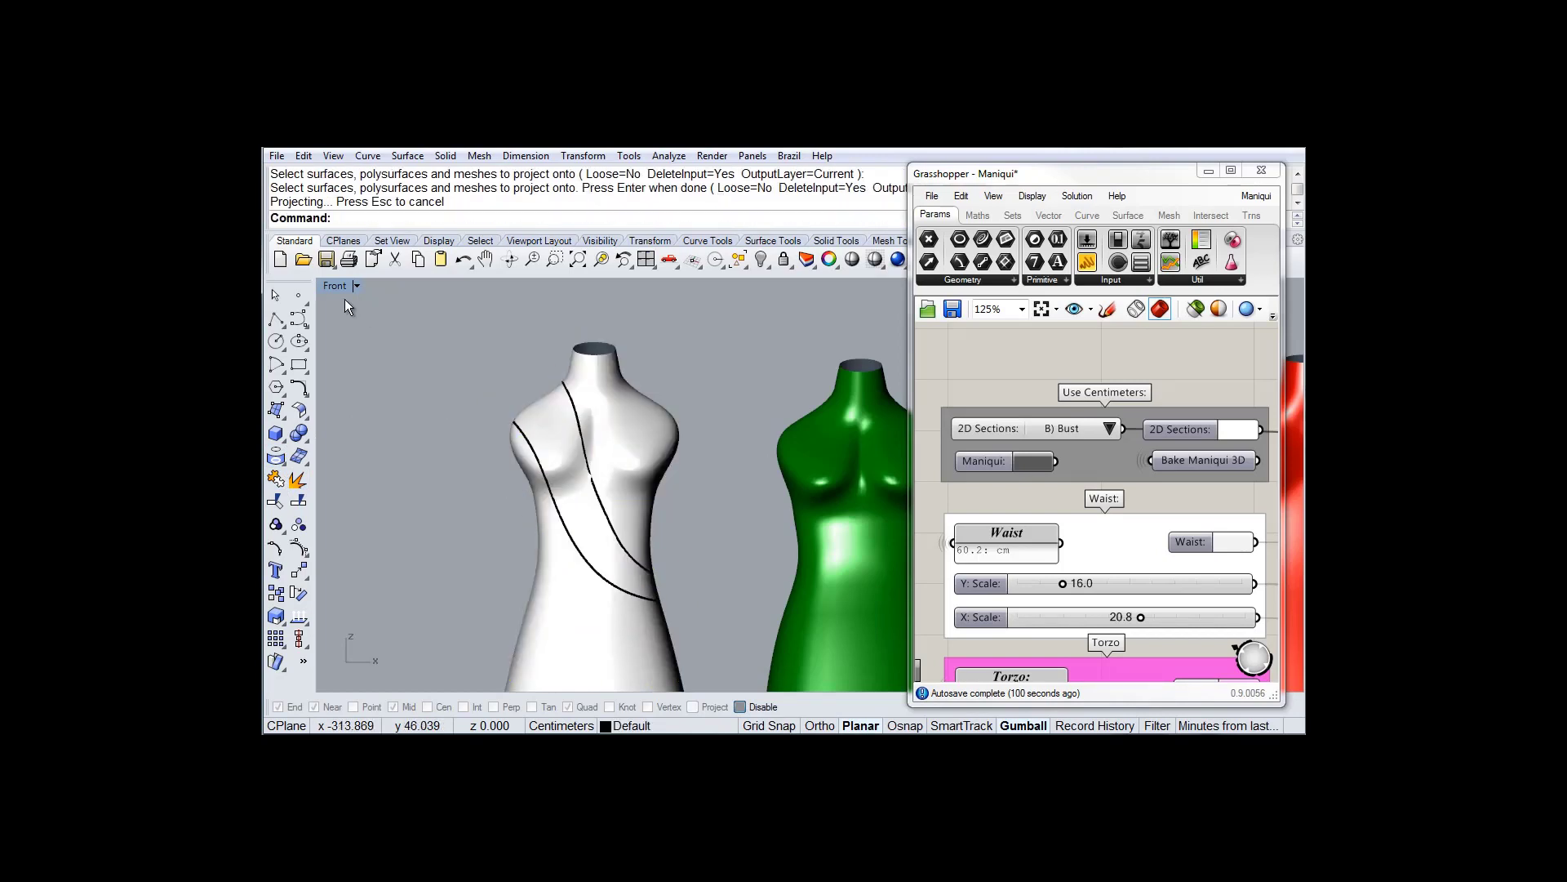
Examine the projected curves on the white mannequin in a maximized Perspective viewport
{"action": "key", "text": "ctrl+m"}
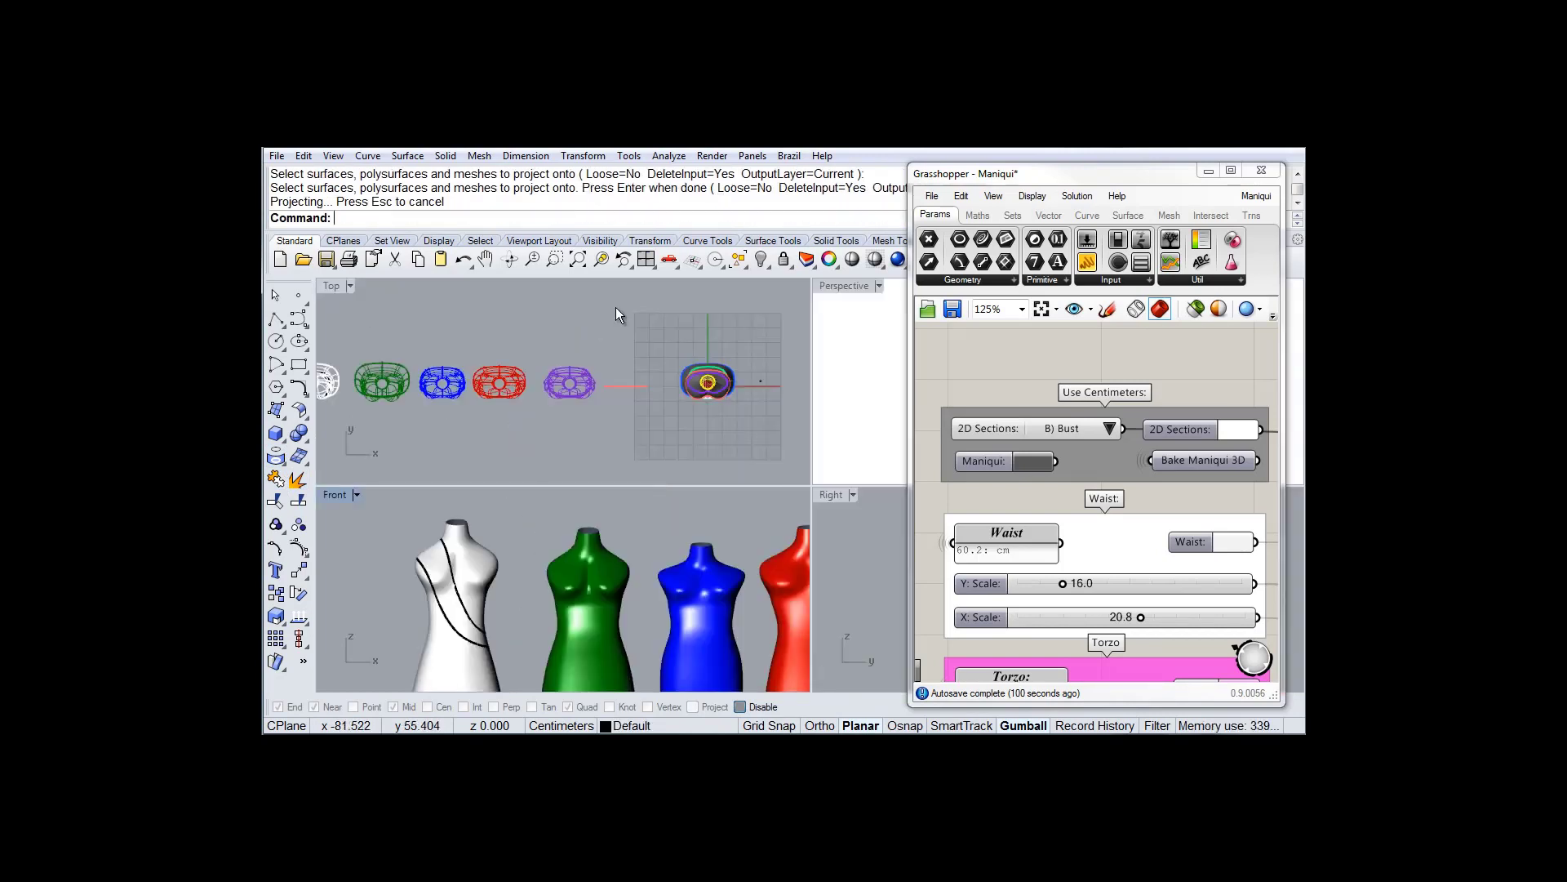
{"action": "double_click", "coordinate": [840, 287]}
{"action": "right_click_drag", "start_coordinate": [627, 481], "coordinate": [678, 361]}
{"action": "scroll", "coordinate": [557, 516], "scroll_direction": "up", "scroll_amount": 3}
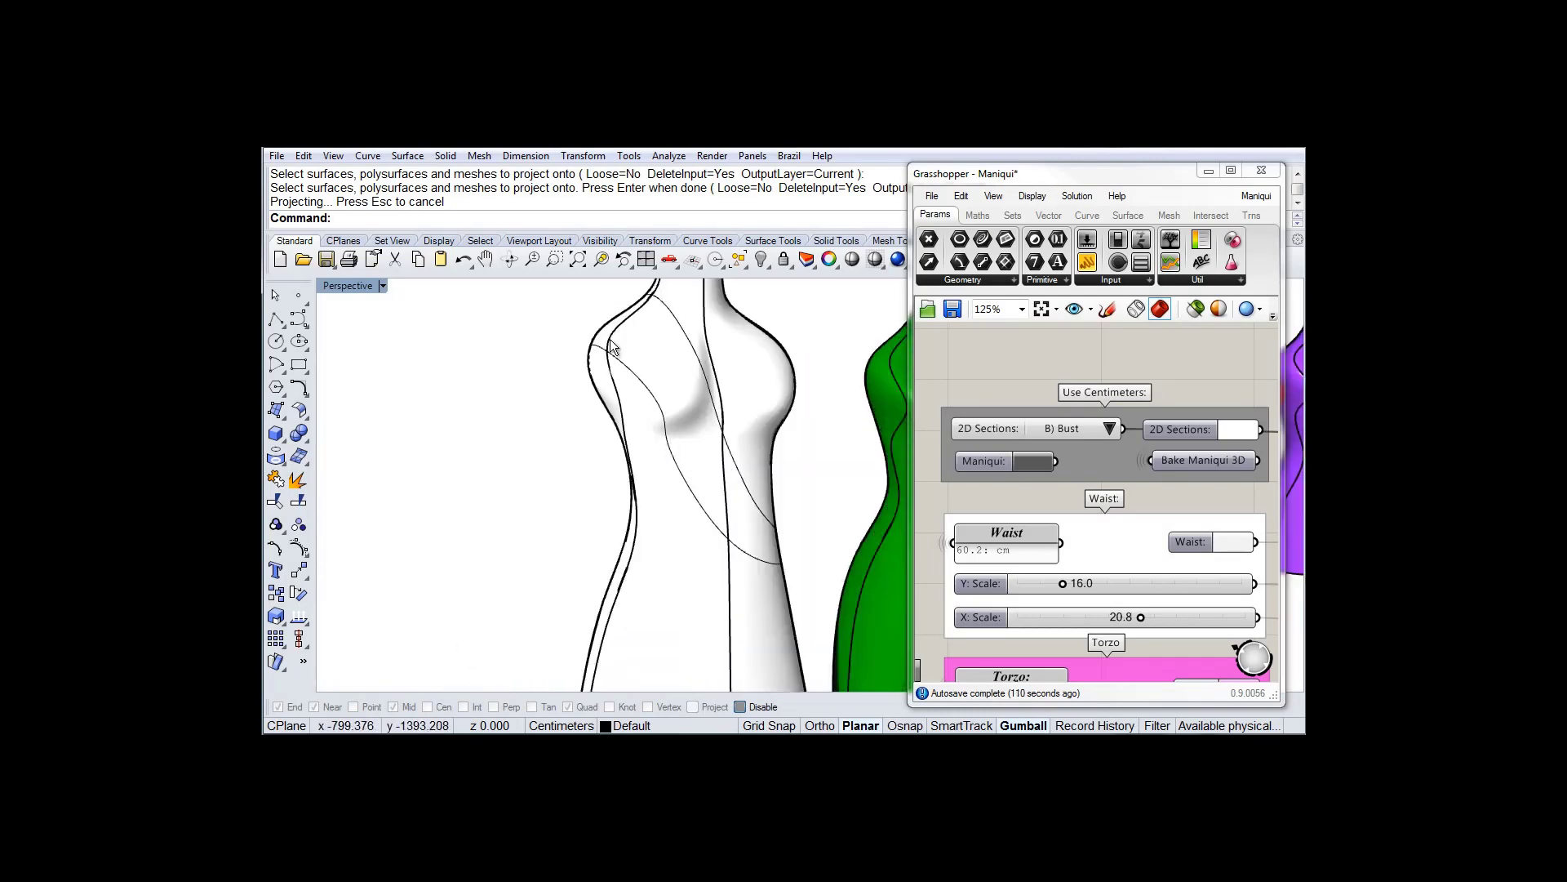
{"action": "scroll", "coordinate": [635, 458], "scroll_direction": "down", "scroll_amount": 5}
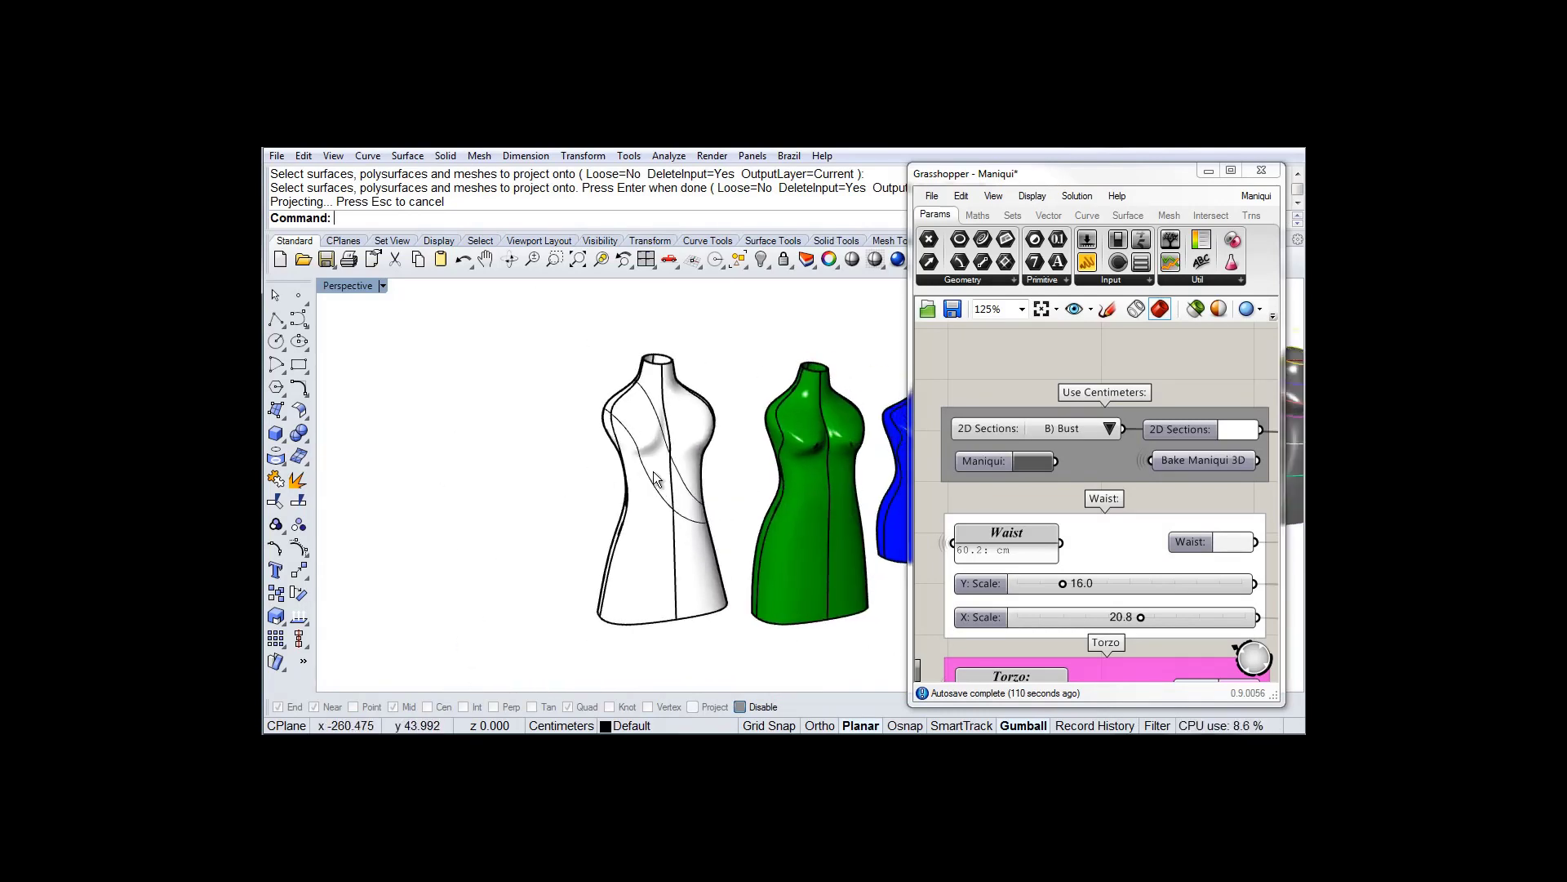